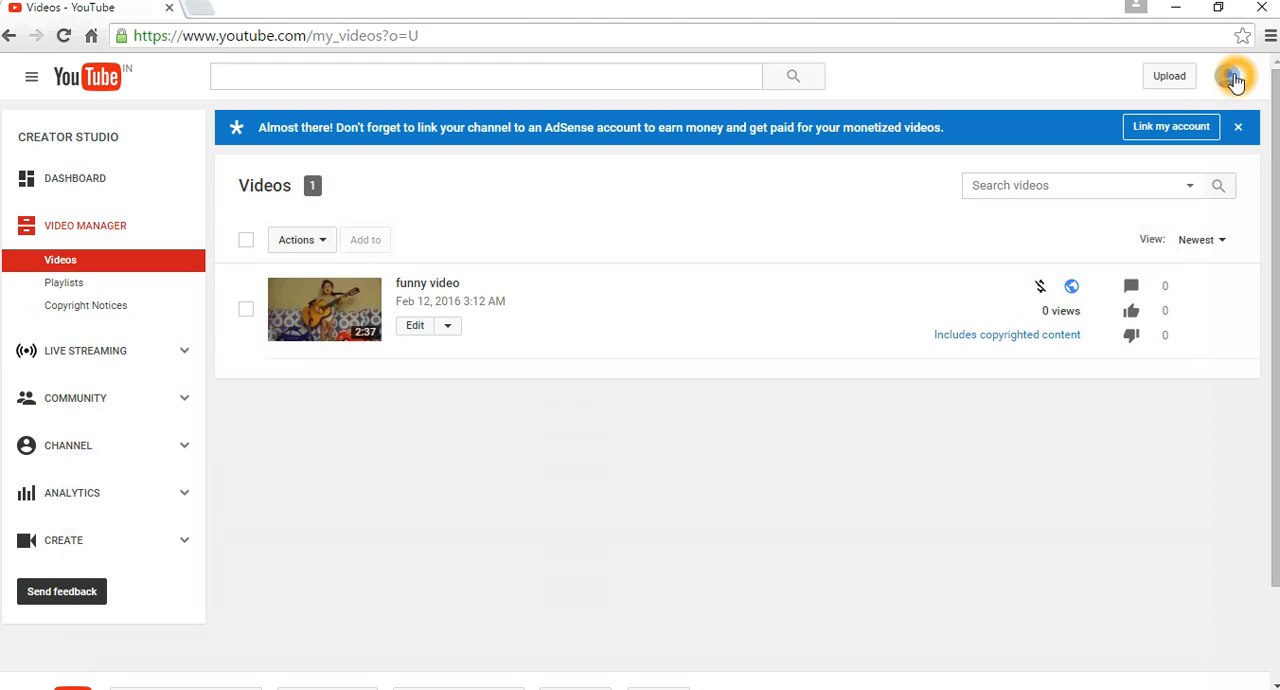
# Open the channel's Creator Studio dashboard and go to the video upload page.
pyautogui.rightClick(1228, 80)
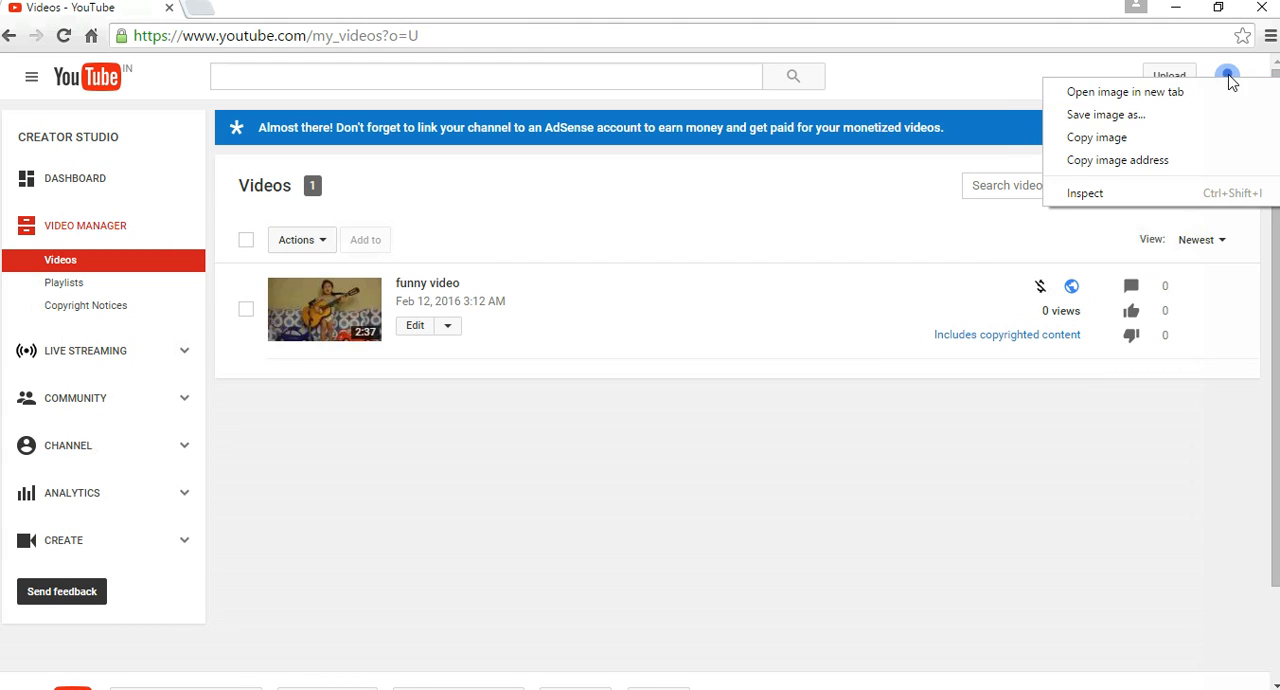
pyautogui.click(1228, 78)
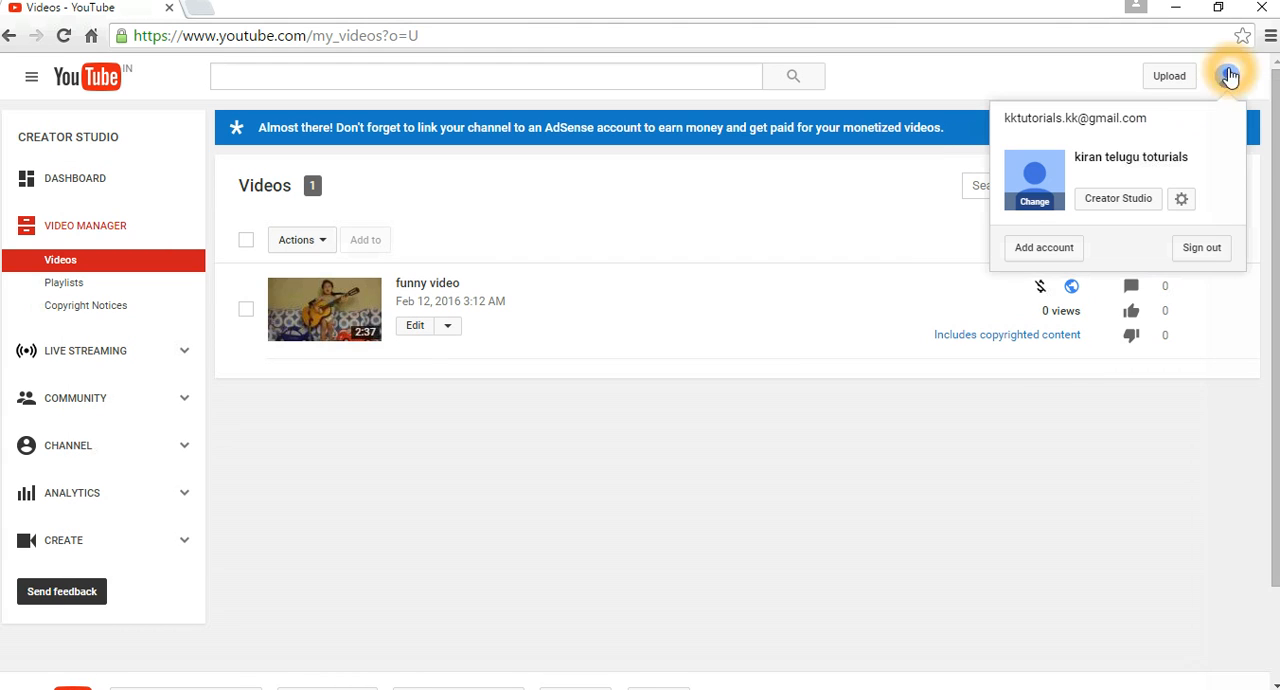
pyautogui.click(1118, 205)
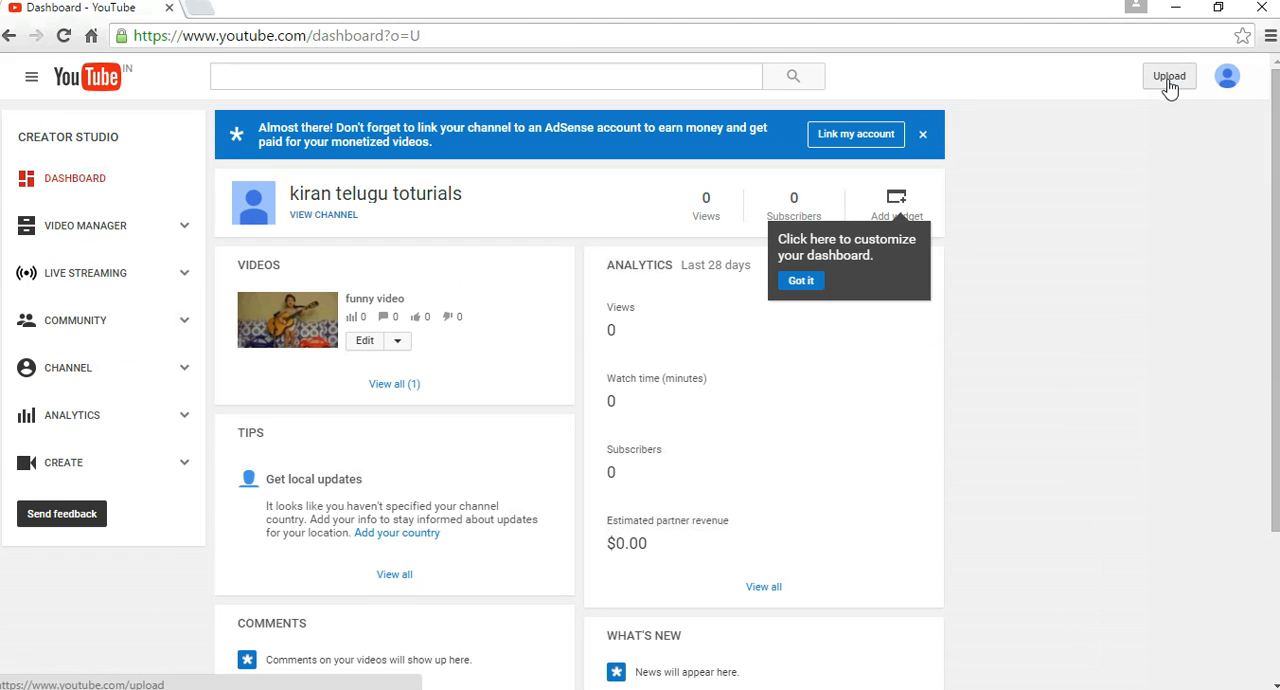
pyautogui.click(1170, 80)
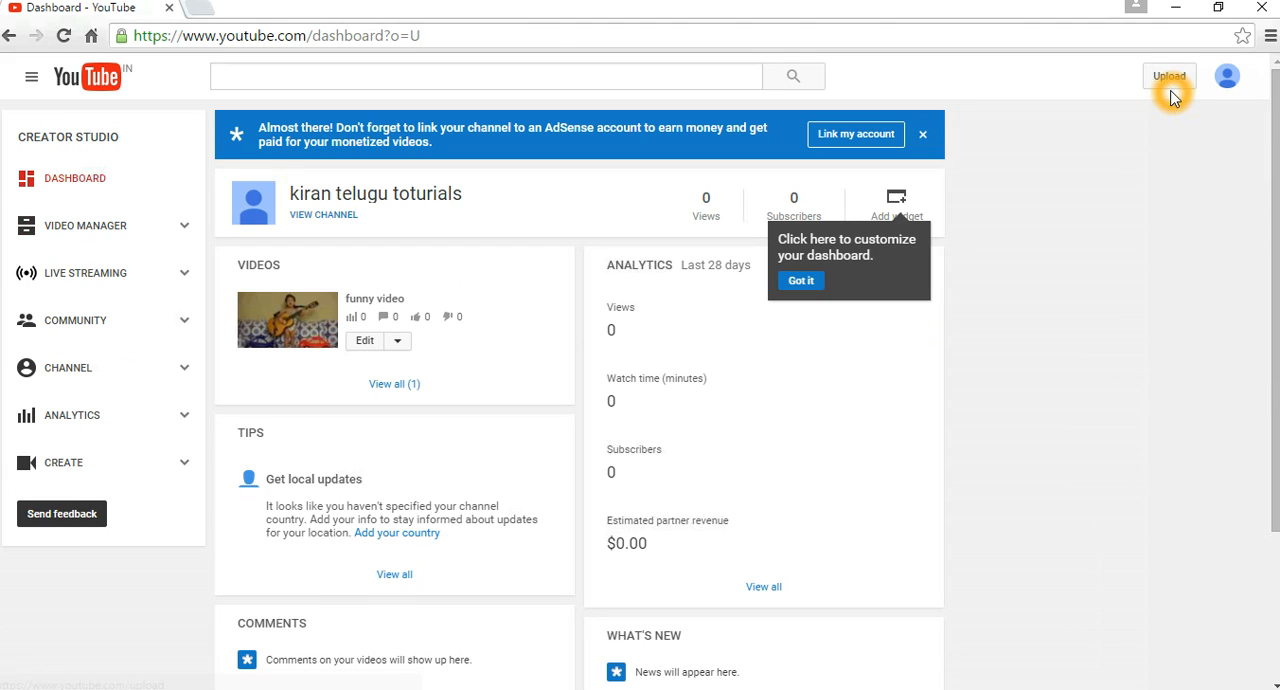
pyautogui.click(1171, 90)
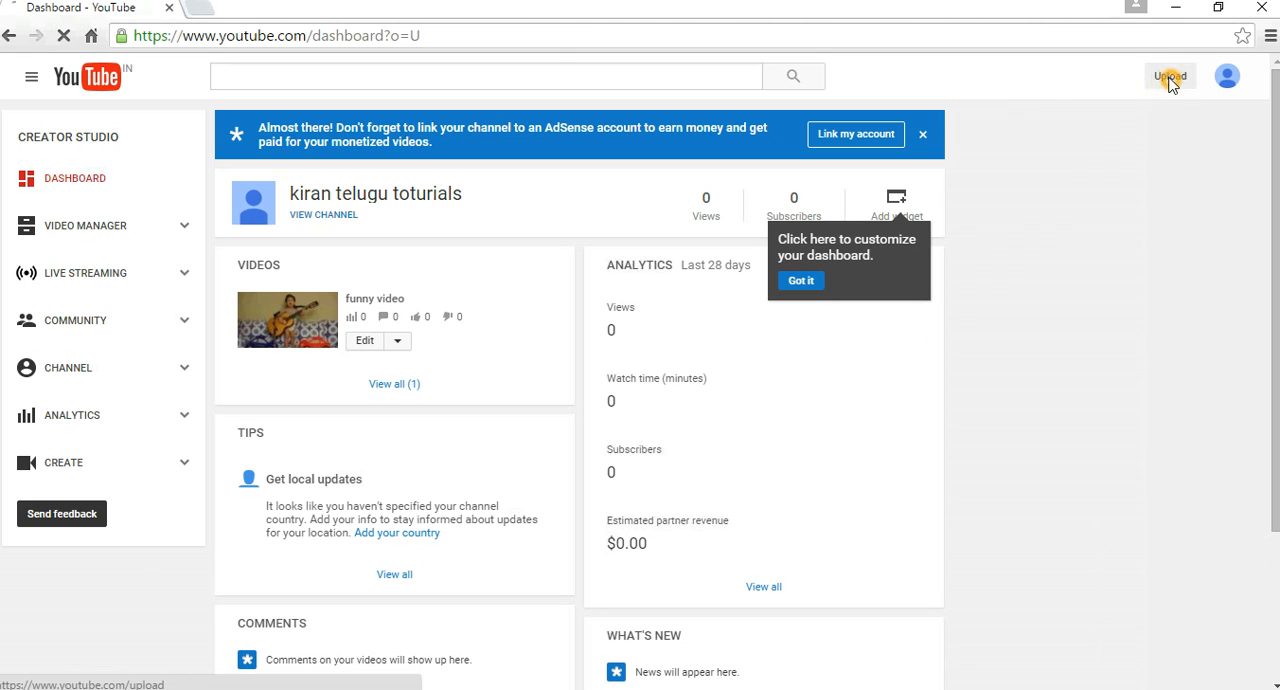
pyautogui.click(1221, 118)
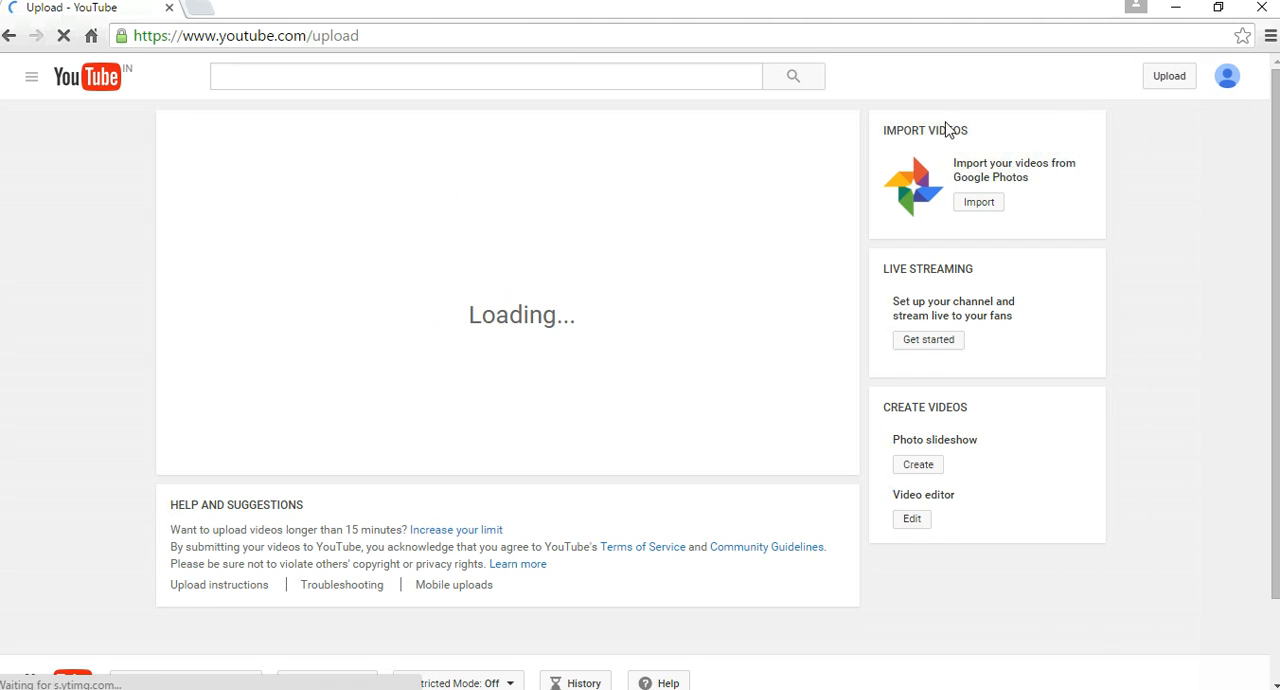
pyautogui.click(603, 238)
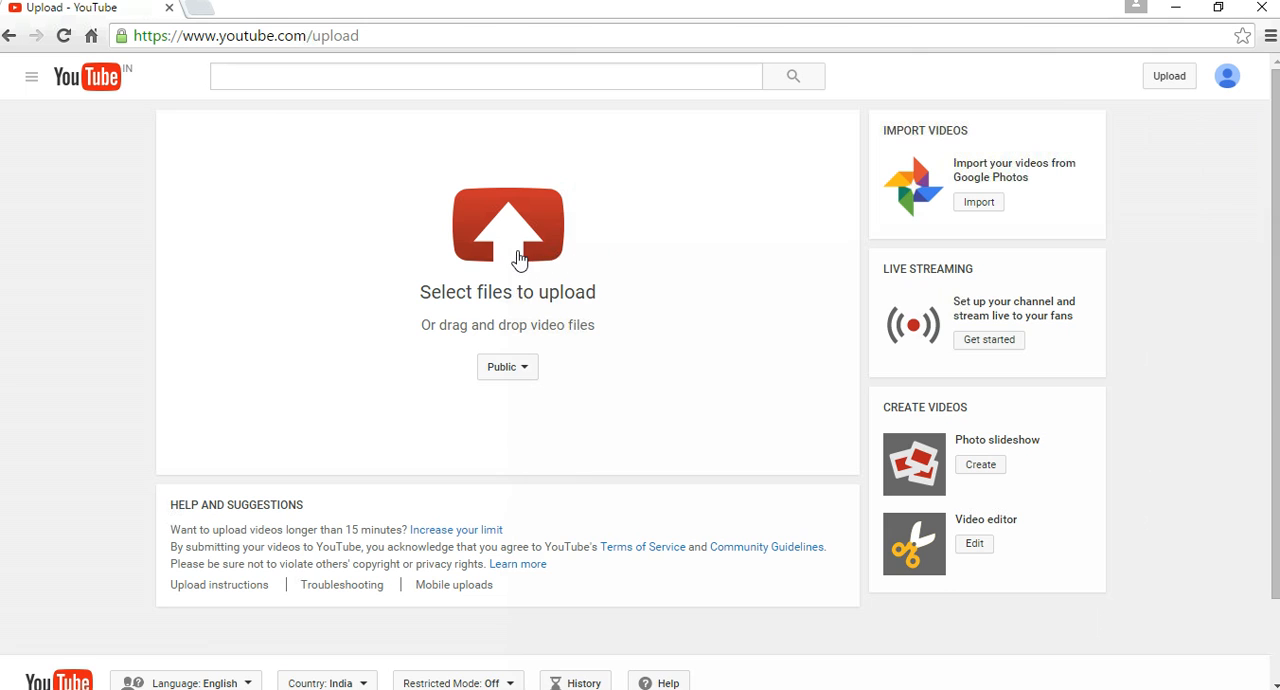
# Upload the video file 55 from the Desktop folder with Public visibility.
pyautogui.click(518, 252)
pyautogui.click(518, 254)
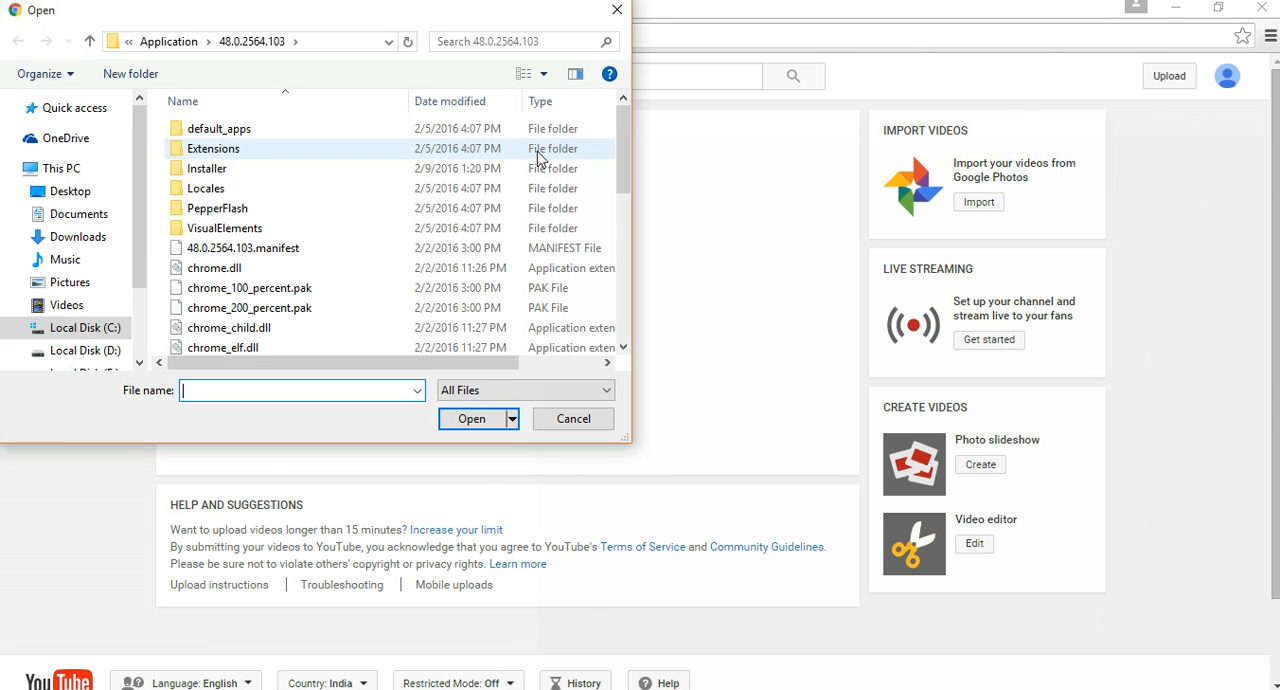
pyautogui.scroll(-2, 80, 190)
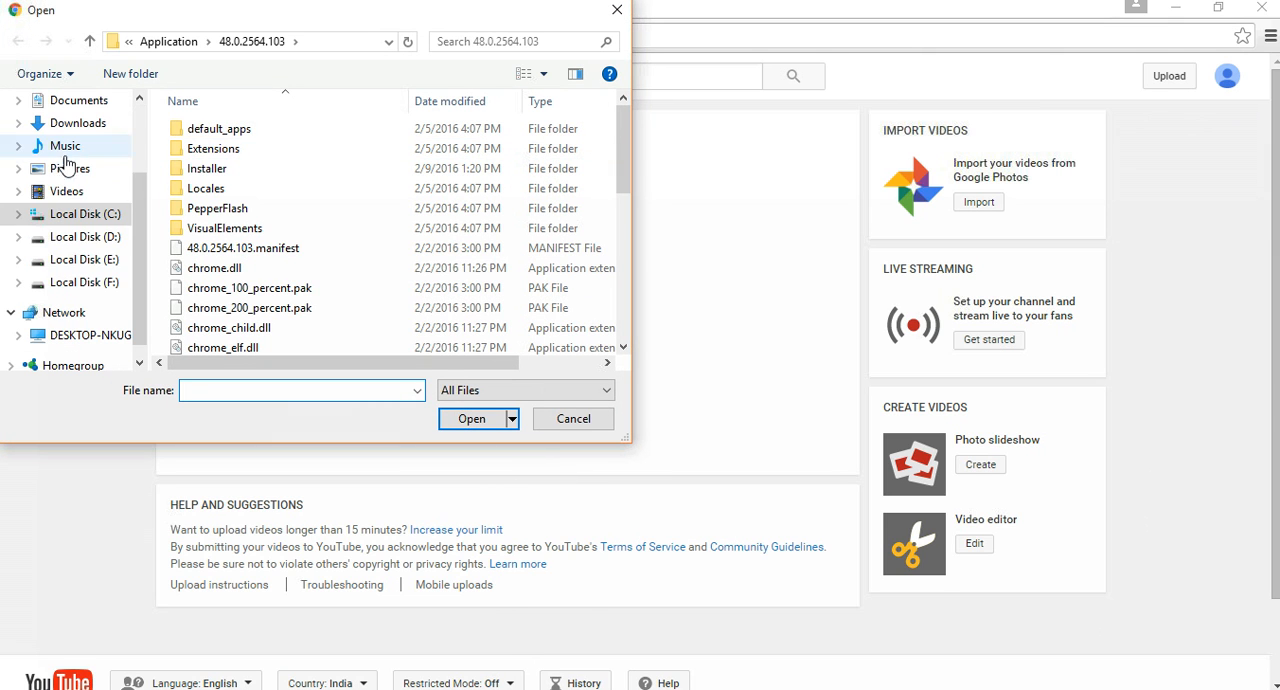
pyautogui.click(108, 290)
pyautogui.scroll(2, 80, 200)
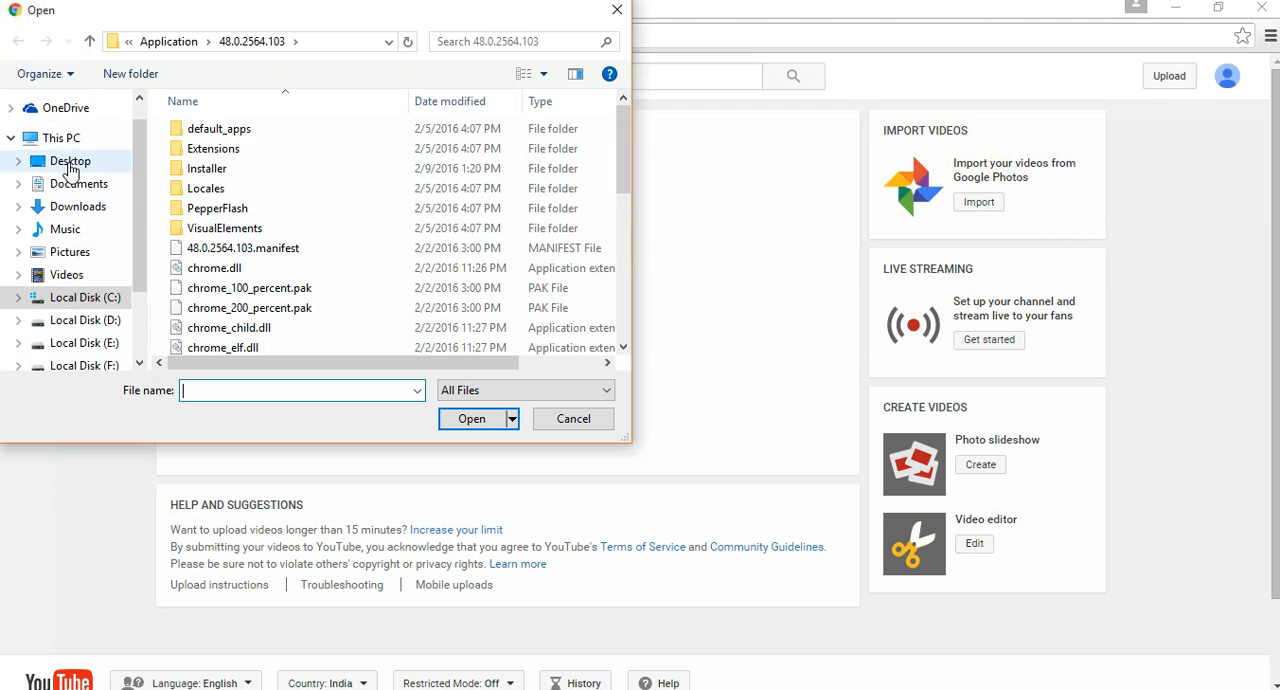
pyautogui.click(70, 166)
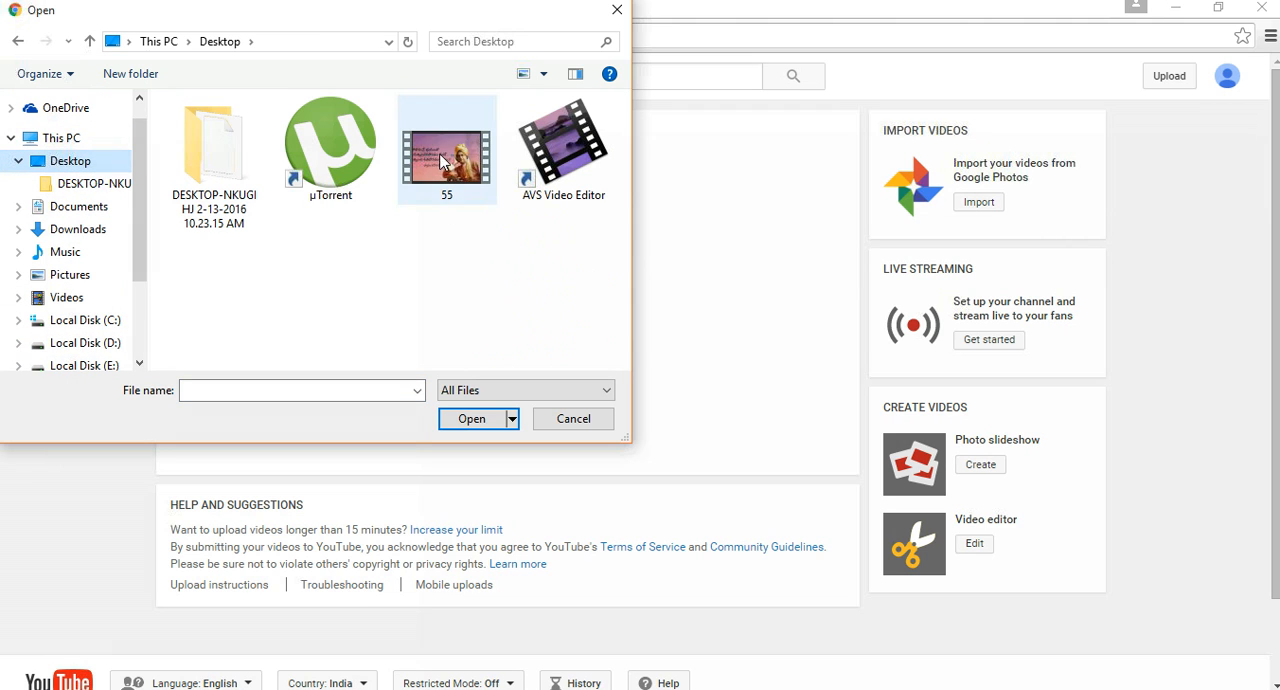
pyautogui.click(446, 180)
pyautogui.click(488, 424)
pyautogui.click(566, 374)
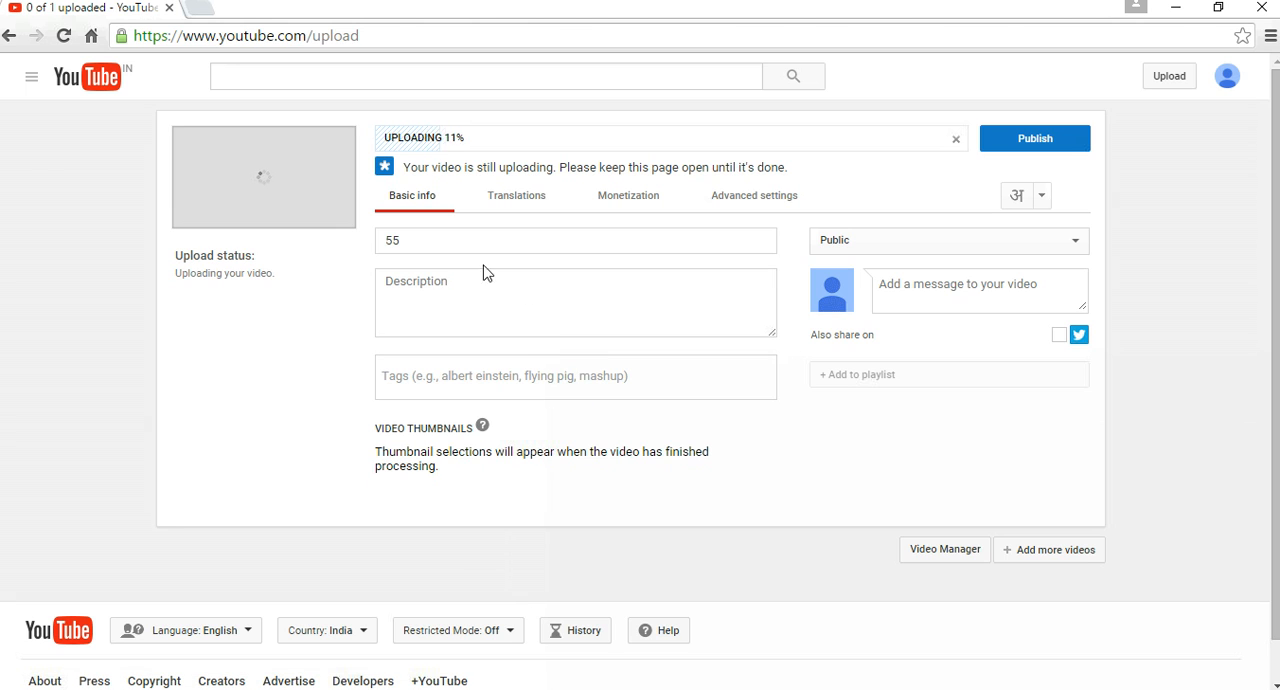
# Replace the uploaded video's title with "telugu tutorials".
pyautogui.click(407, 241)
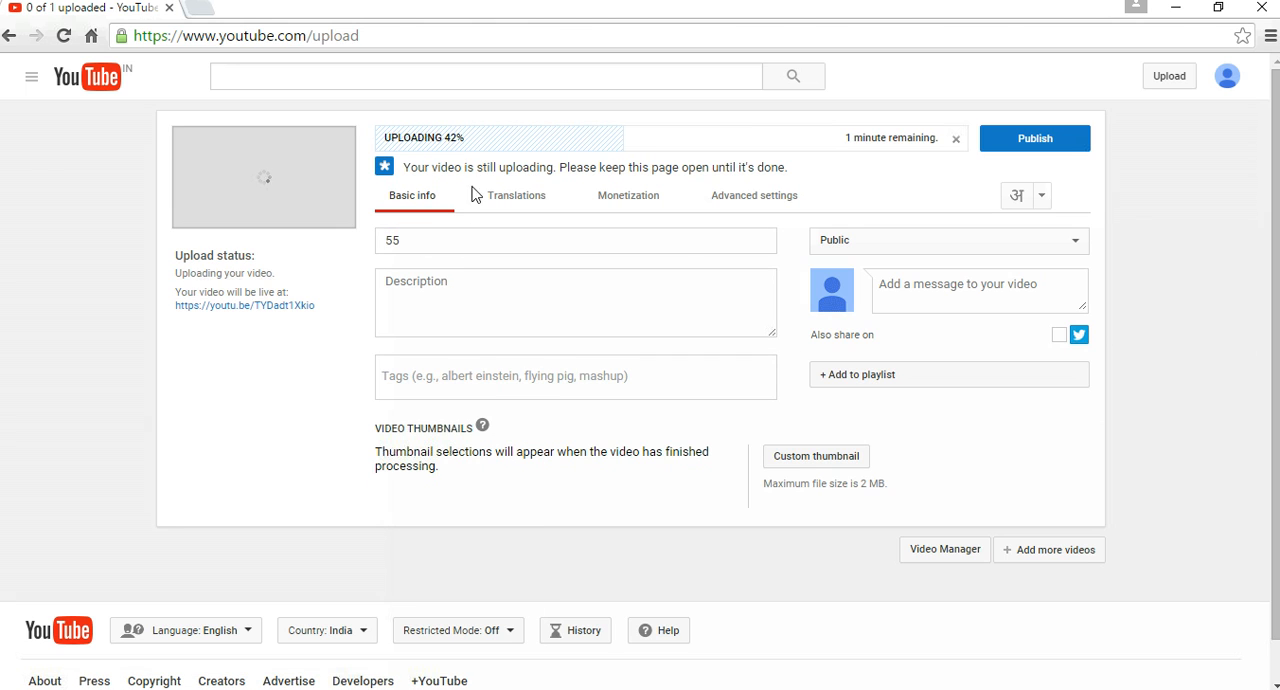
pyautogui.click(466, 130)
pyautogui.click(560, 155)
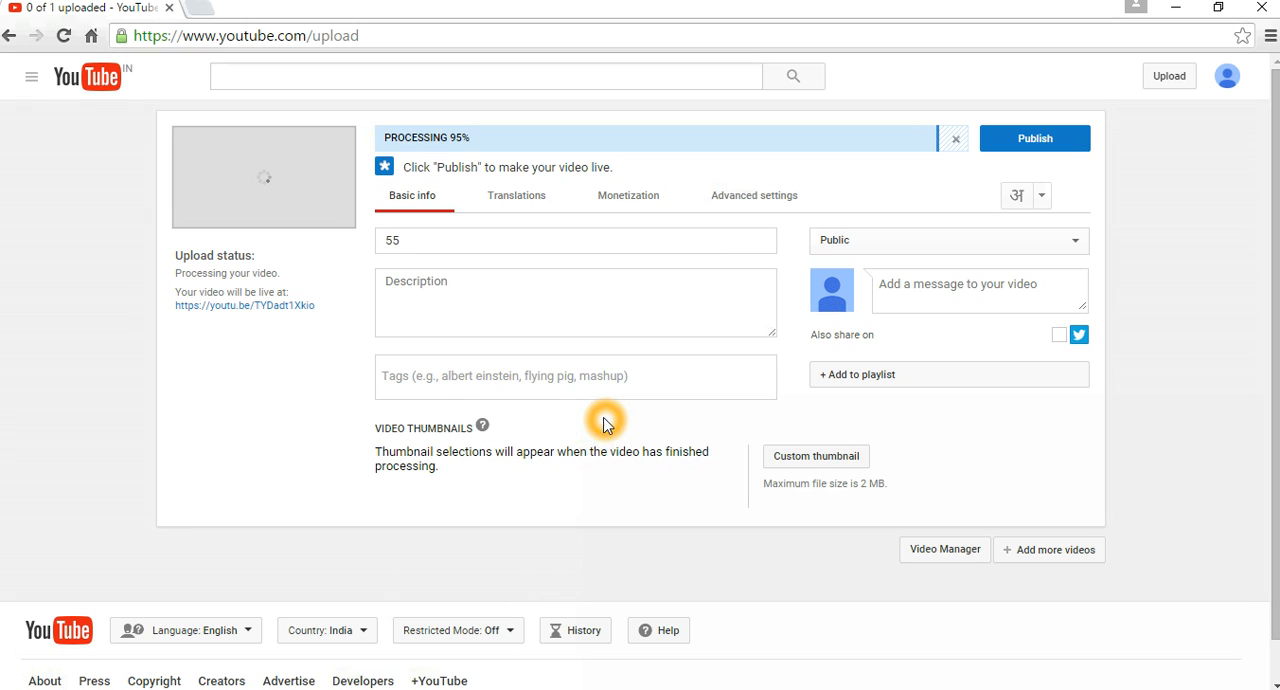
pyautogui.doubleClick(428, 241)
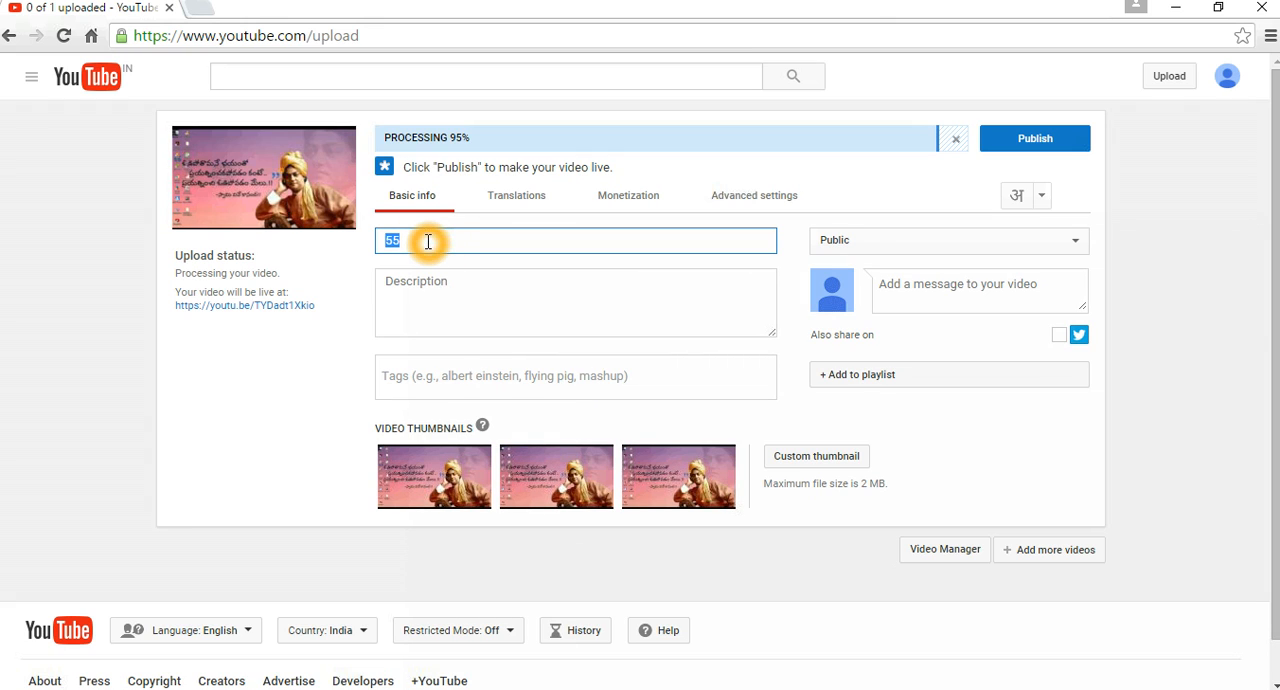
pyautogui.write('telugu tut')
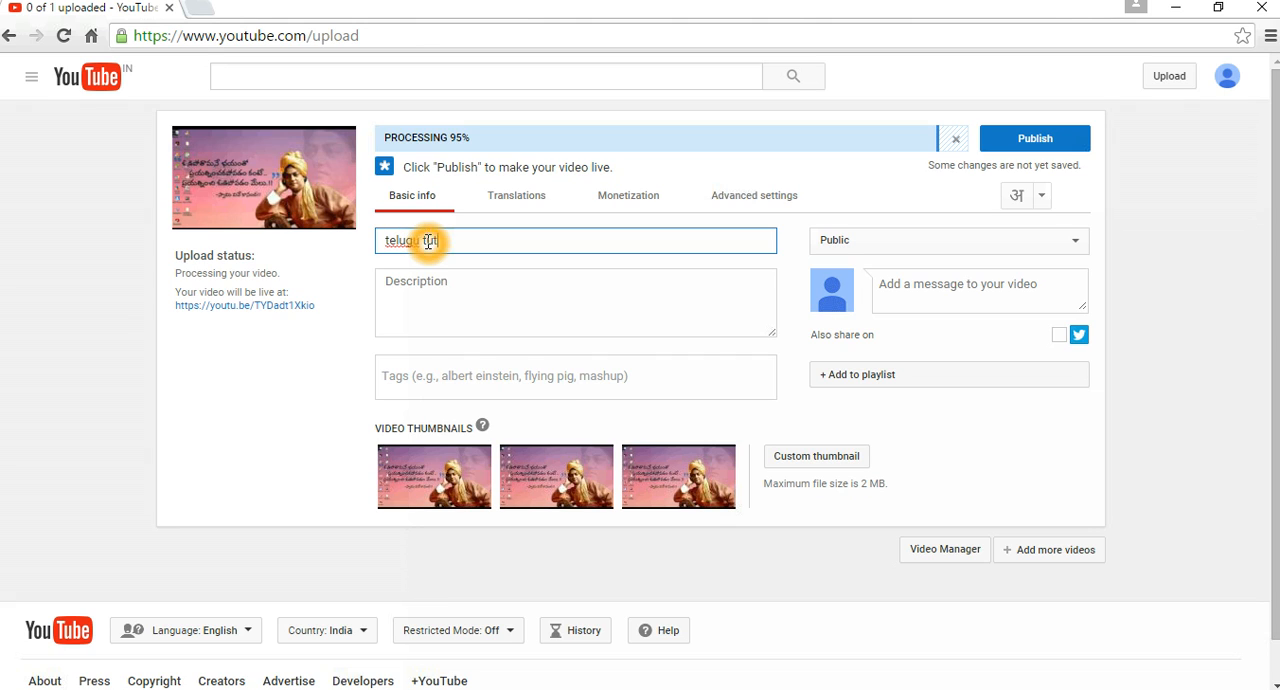
pyautogui.write('orials')
# Enter "telugu tutorials,tutorials in telugu" as the video's description.
pyautogui.click(428, 312)
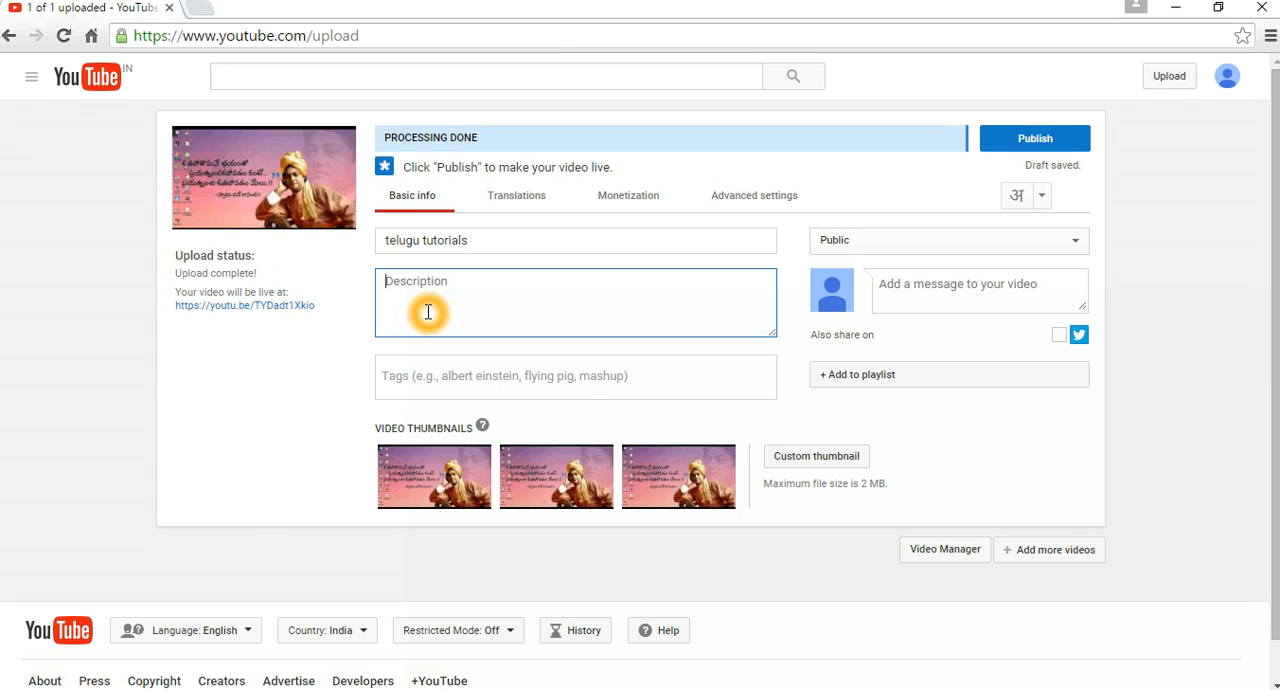
pyautogui.write('t')
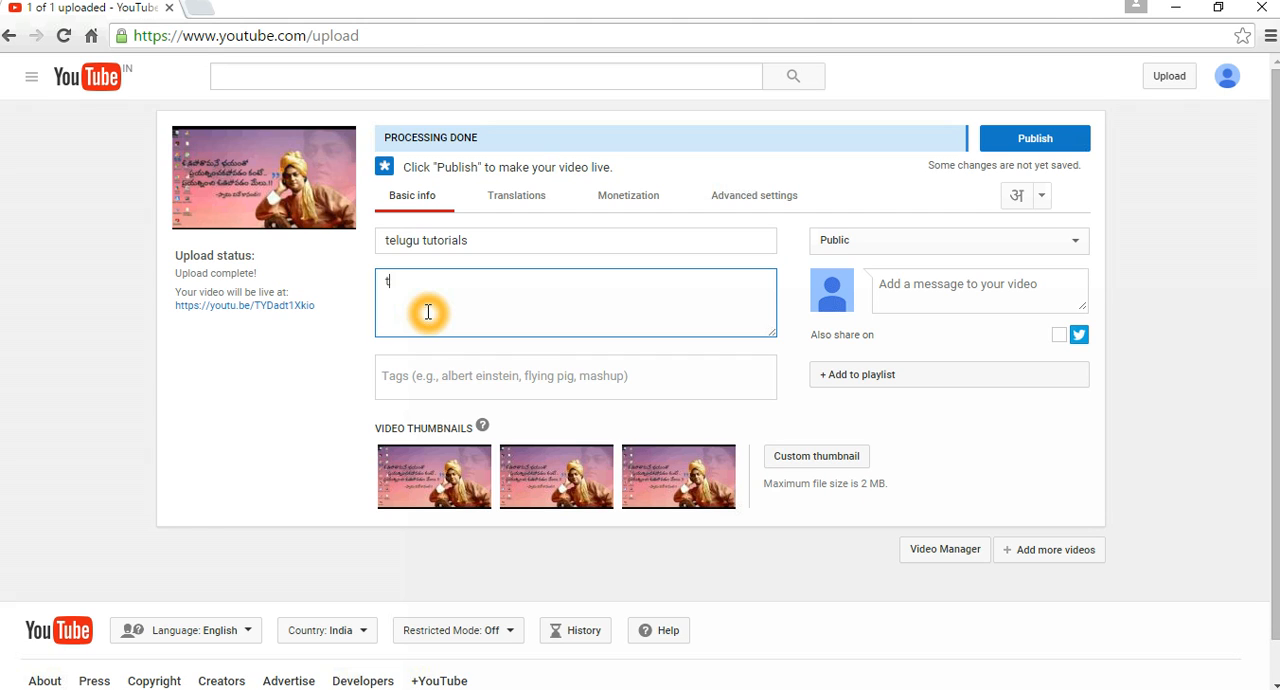
pyautogui.write('elugu tutor')
pyautogui.write('ials,tutorial')
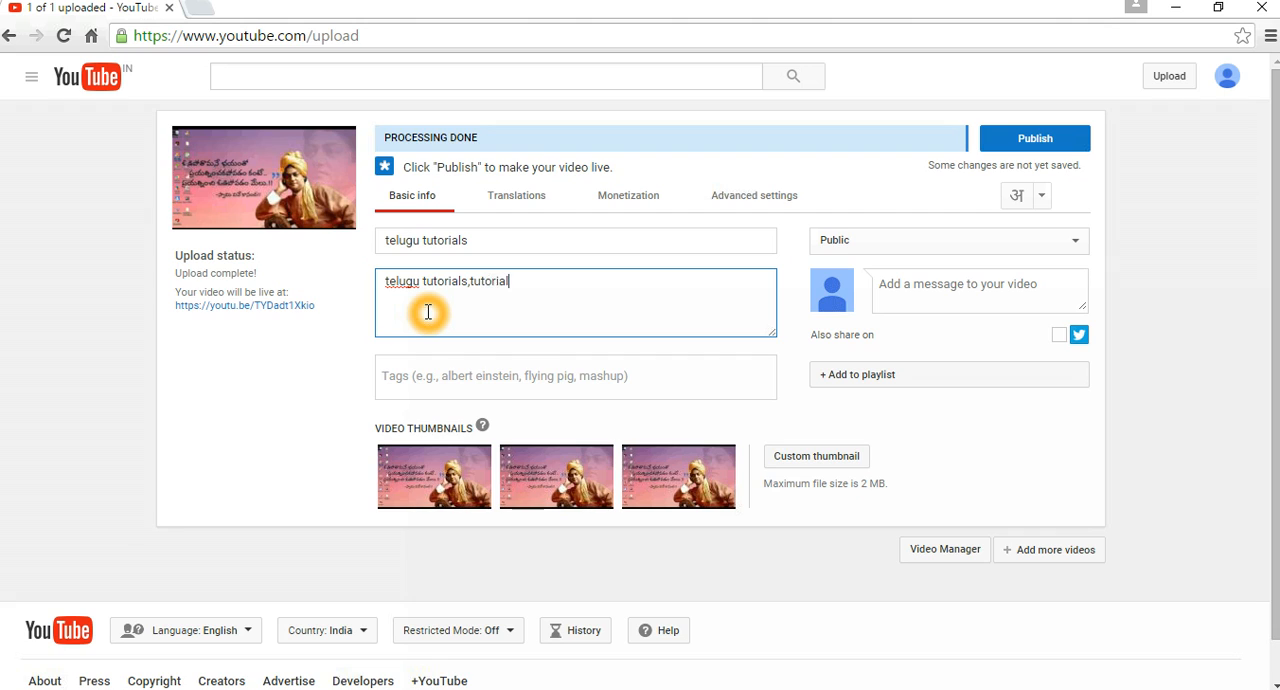
pyautogui.write('s in telugu')
# Add the tags "youtube tutorials in telugu" and "telugu toturials" to the video.
pyautogui.scroll(-1, 534, 329)
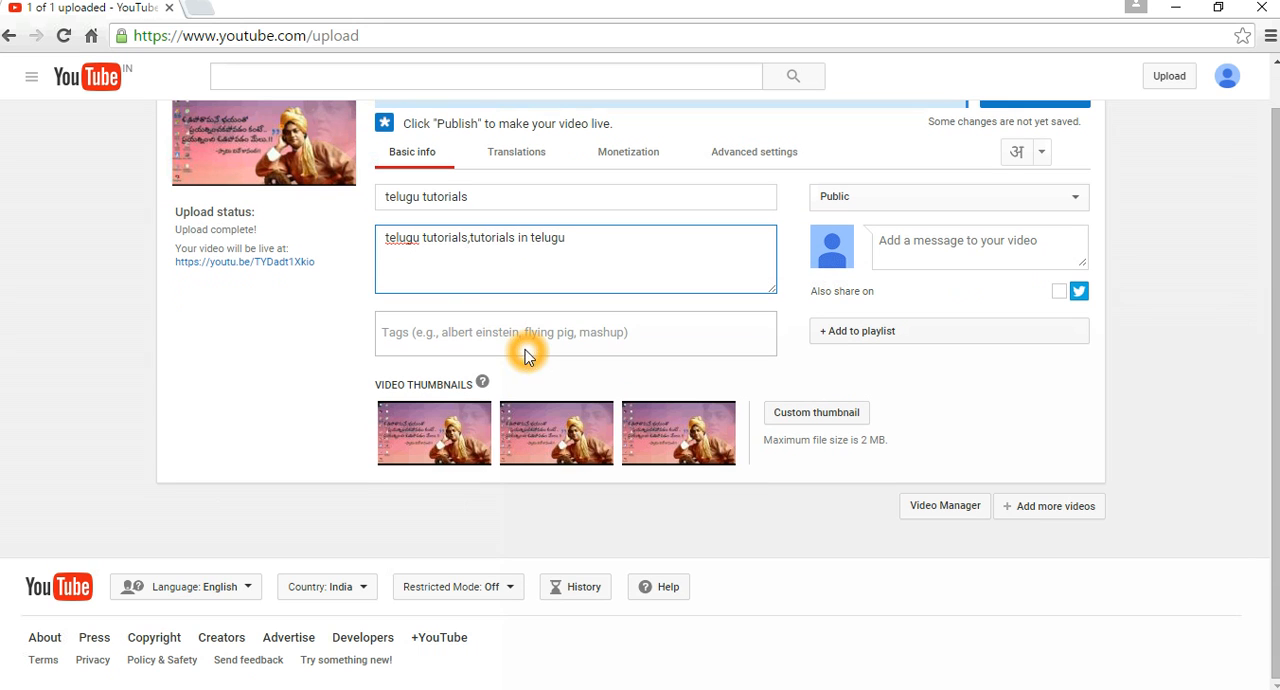
pyautogui.click(492, 332)
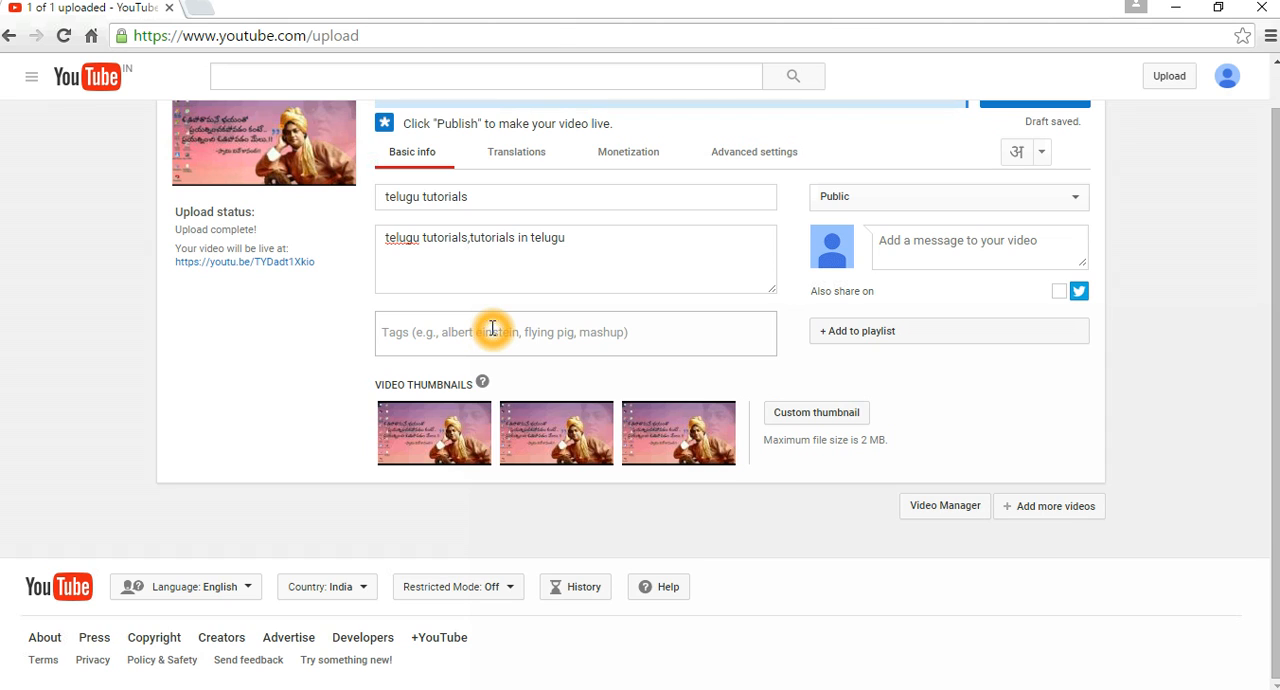
pyautogui.write('you')
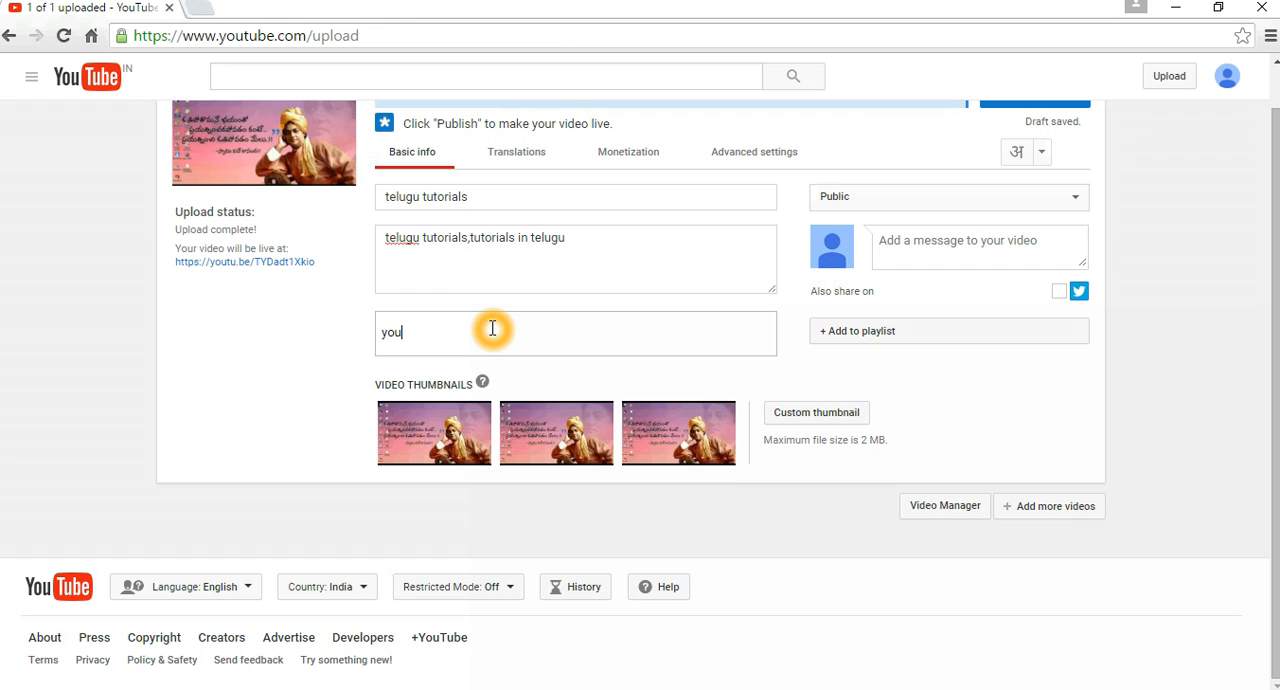
pyautogui.write('tube tutorials in telugu')
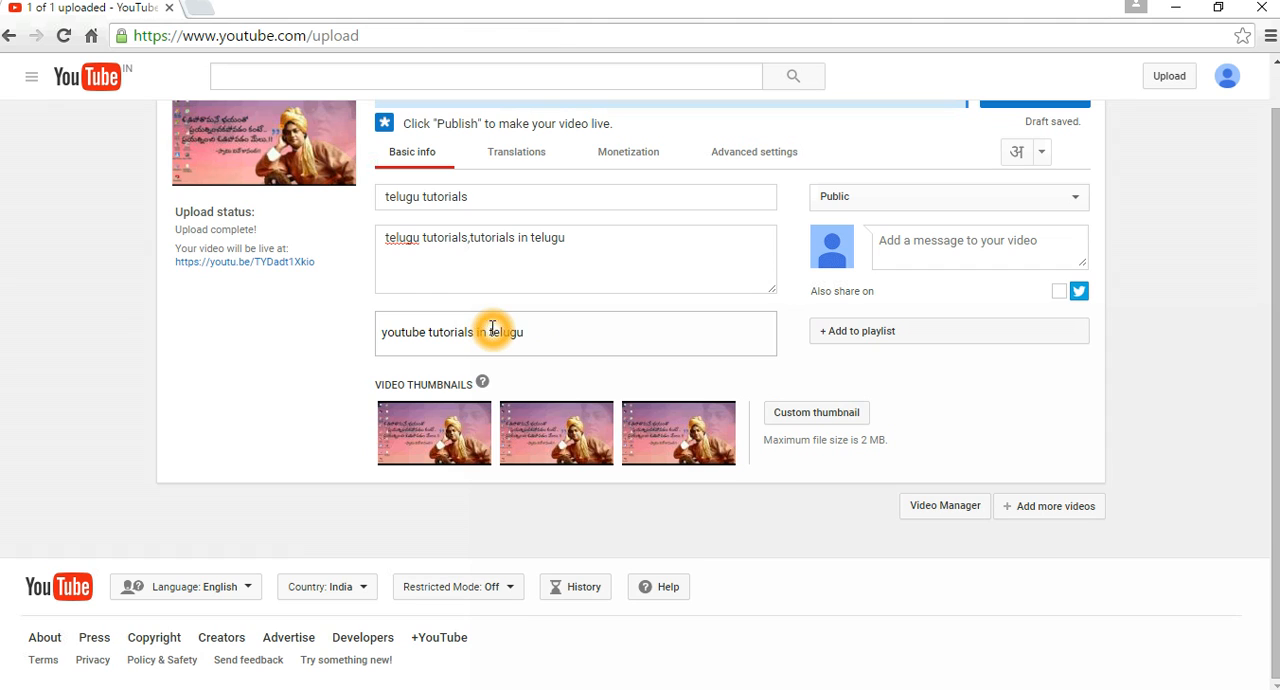
pyautogui.press('Return')
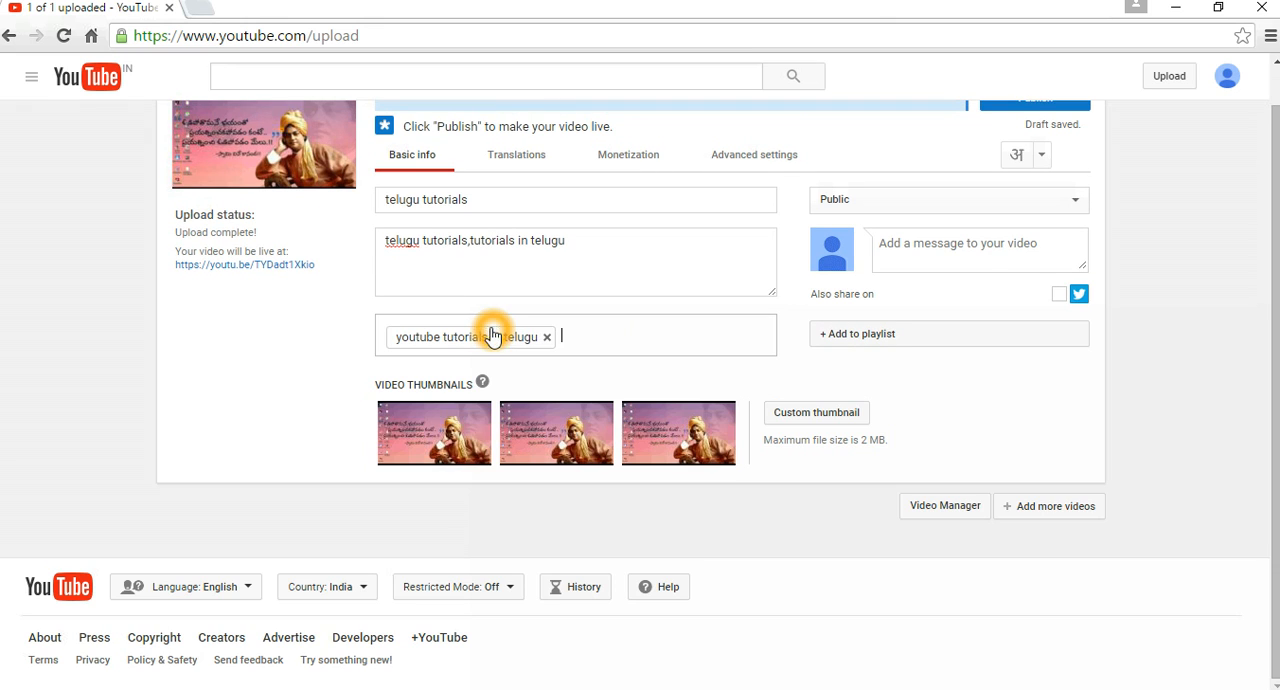
pyautogui.write('telugu to')
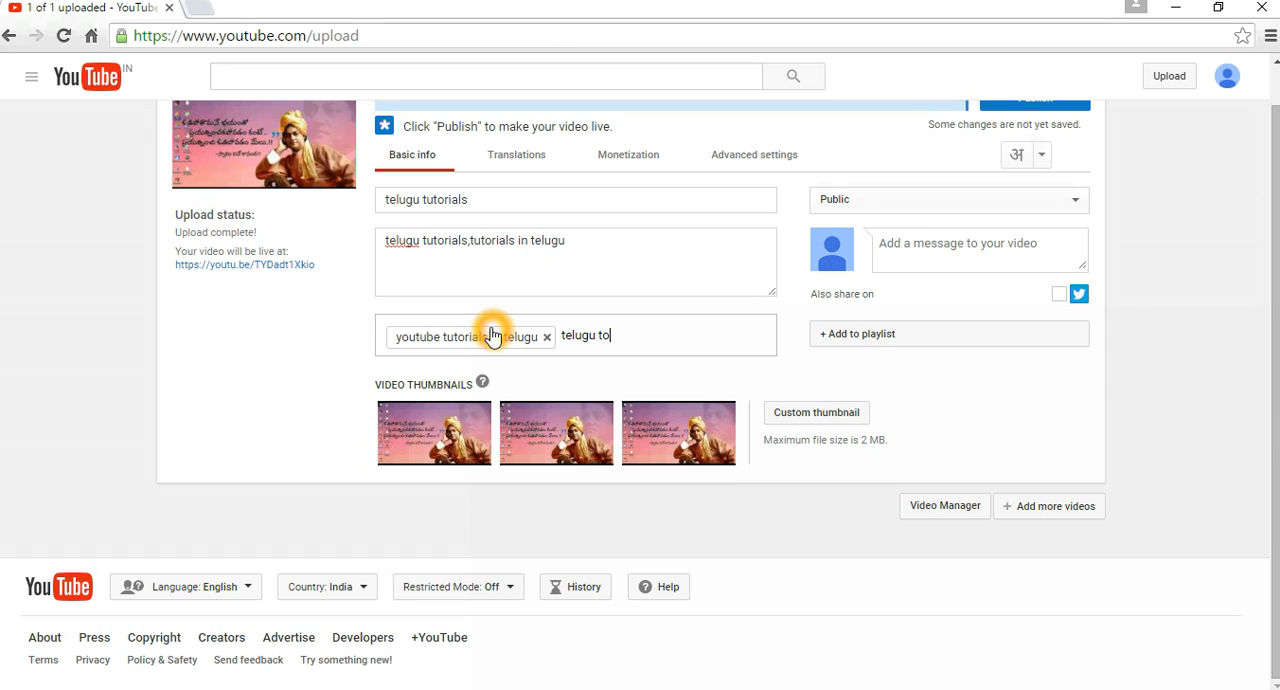
pyautogui.write('tutorials')
pyautogui.press('Return')
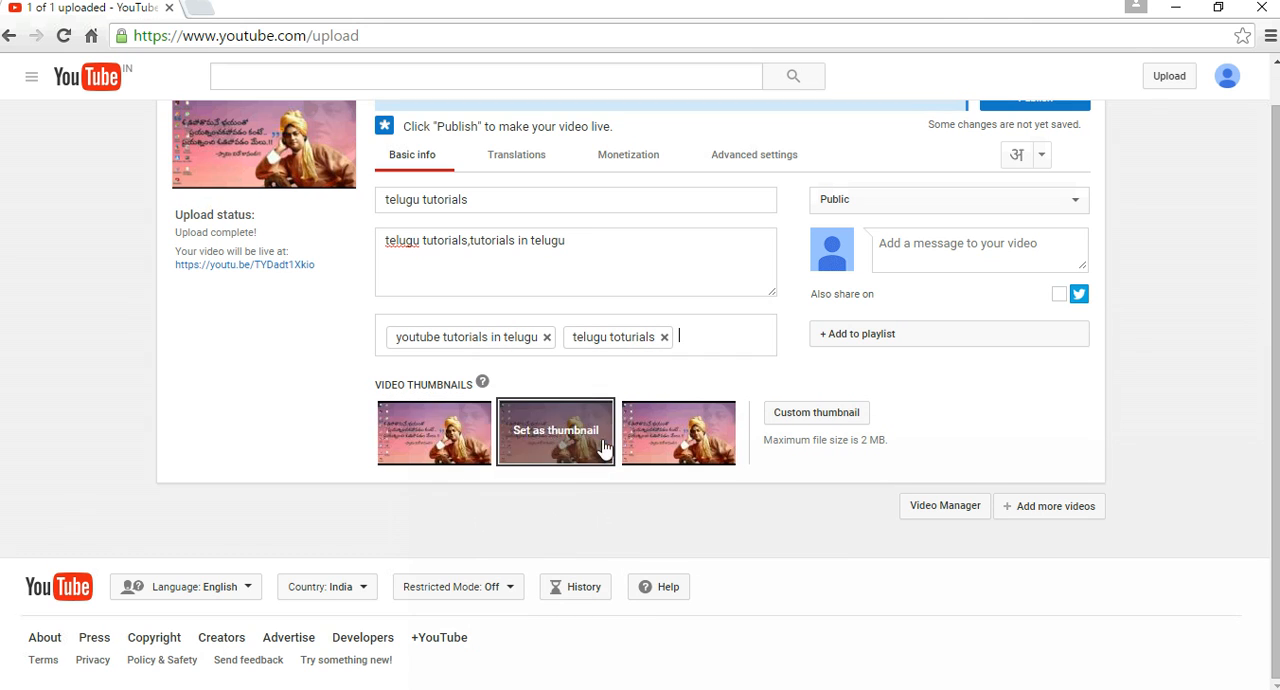
# Try to upload the image 555 from Local Disk (F:) as the video's custom thumbnail.
pyautogui.click(803, 416)
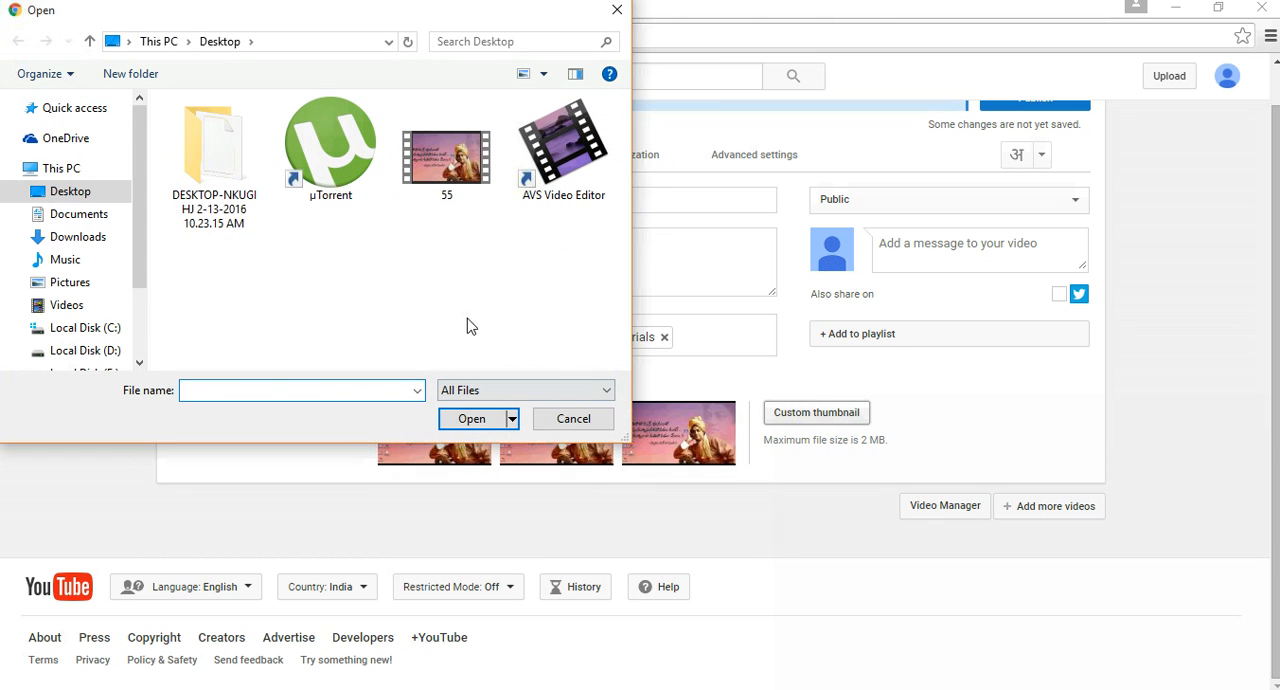
pyautogui.click(98, 236)
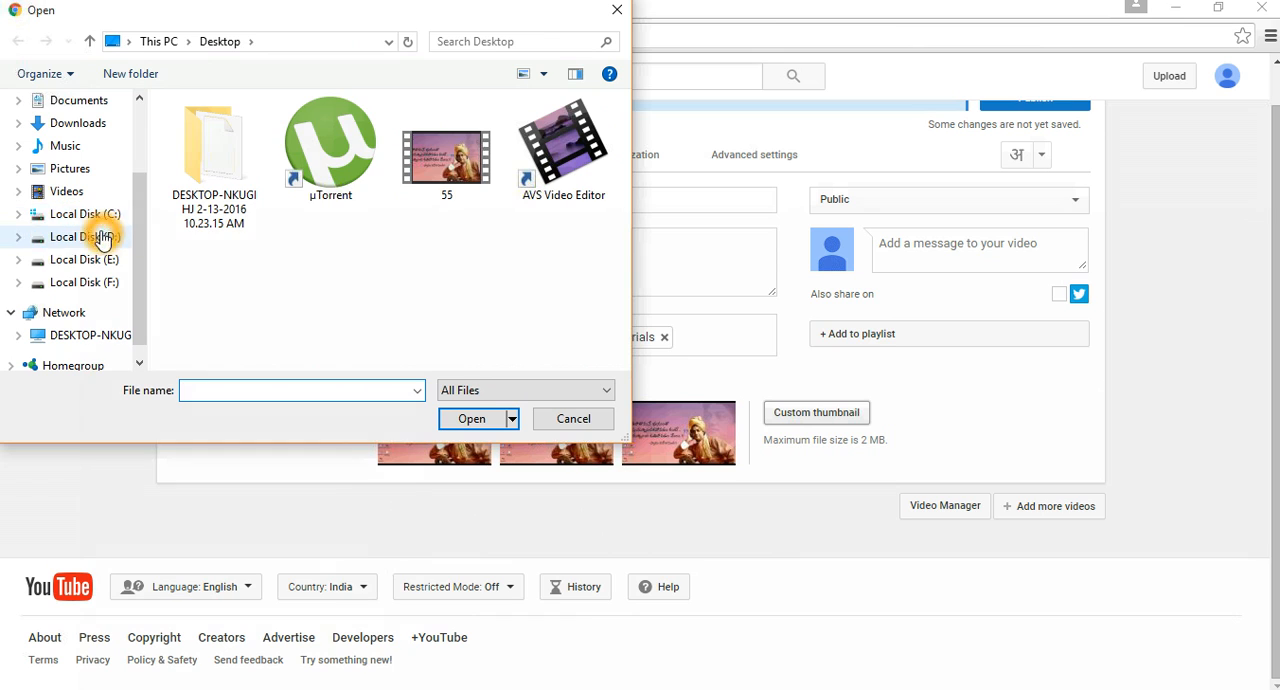
pyautogui.click(103, 263)
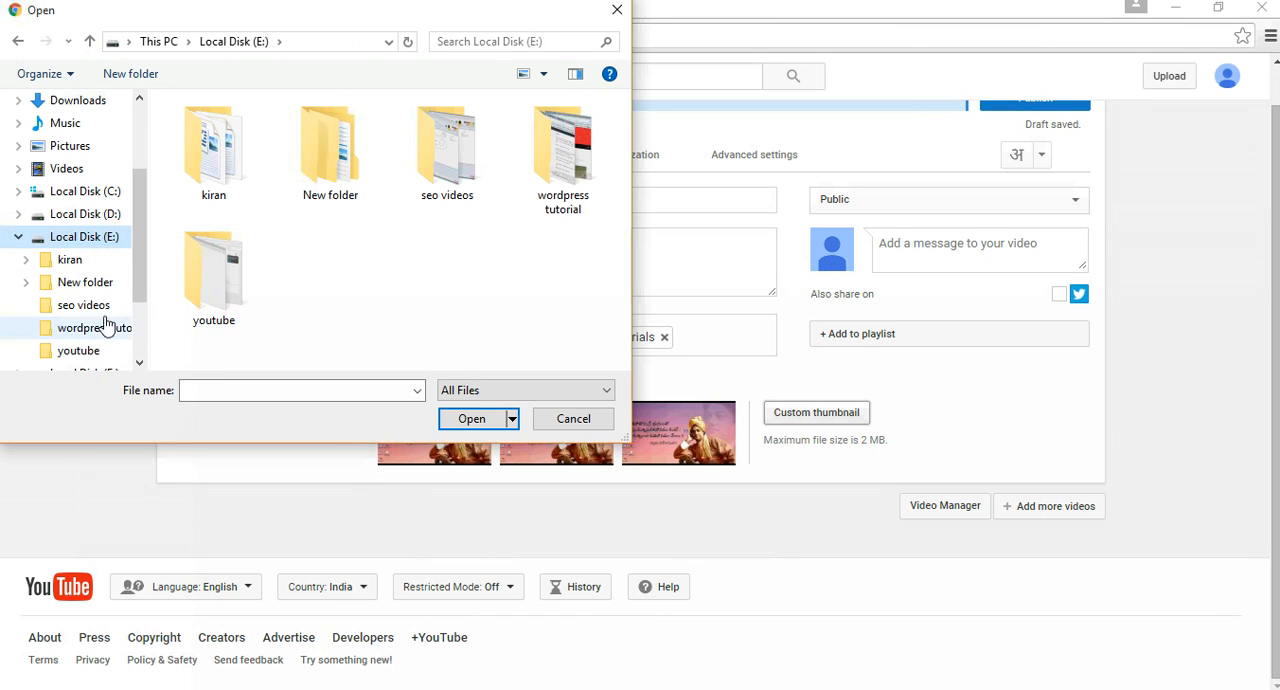
pyautogui.moveTo(135, 250); pyautogui.dragTo(135, 282)
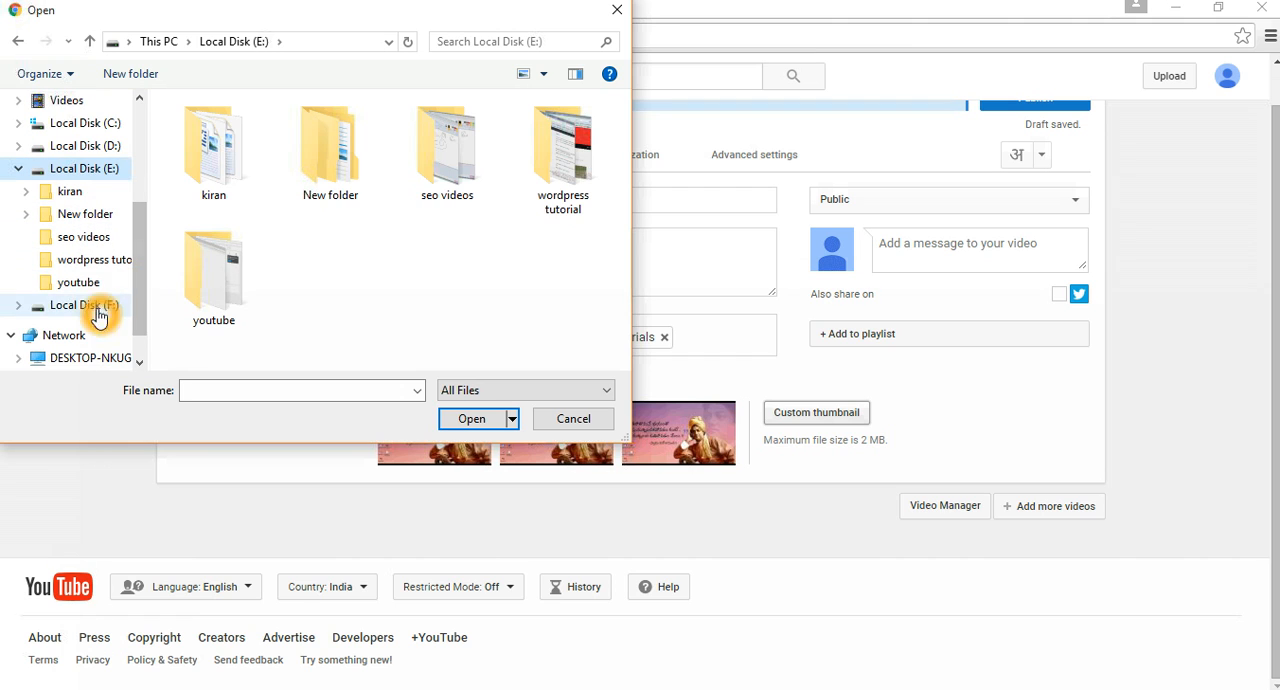
pyautogui.click(94, 284)
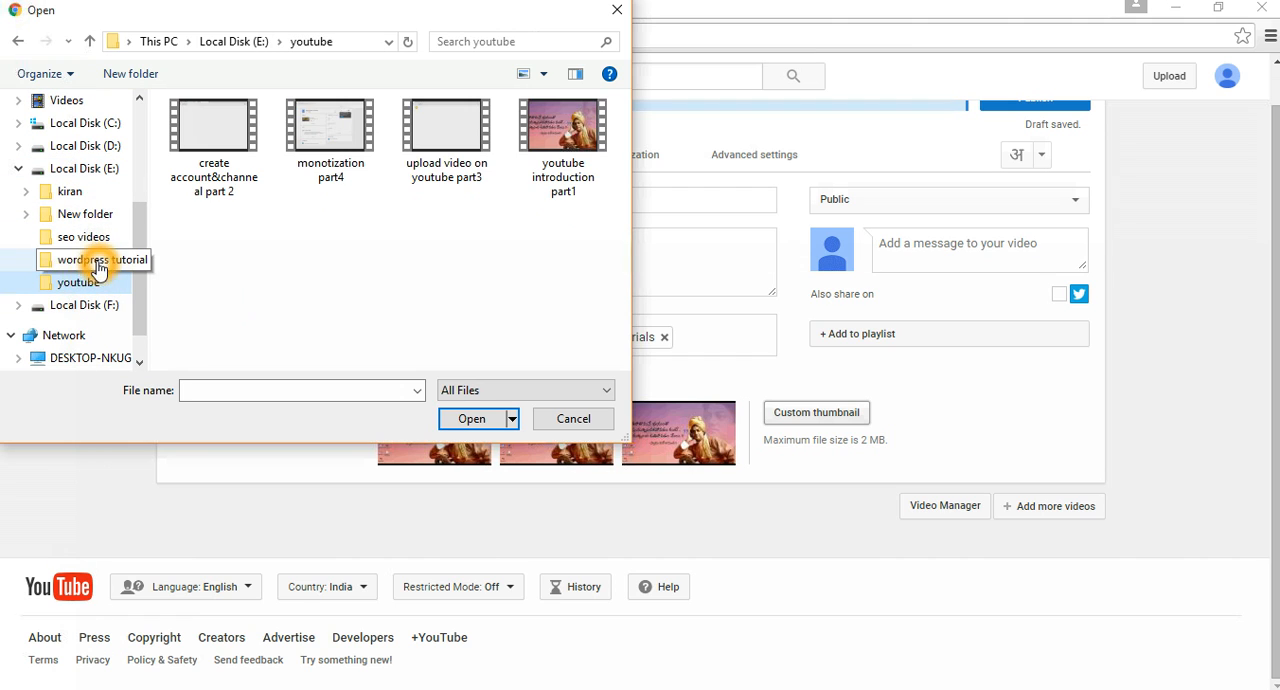
pyautogui.click(97, 259)
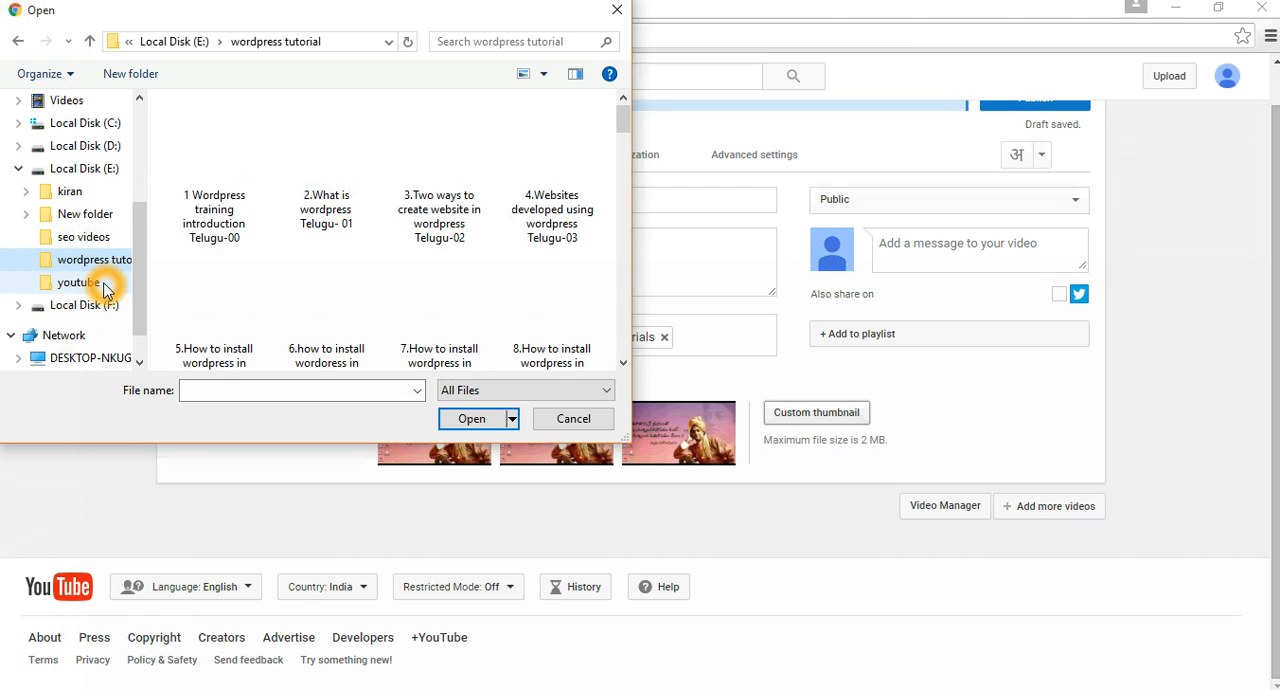
pyautogui.click(111, 309)
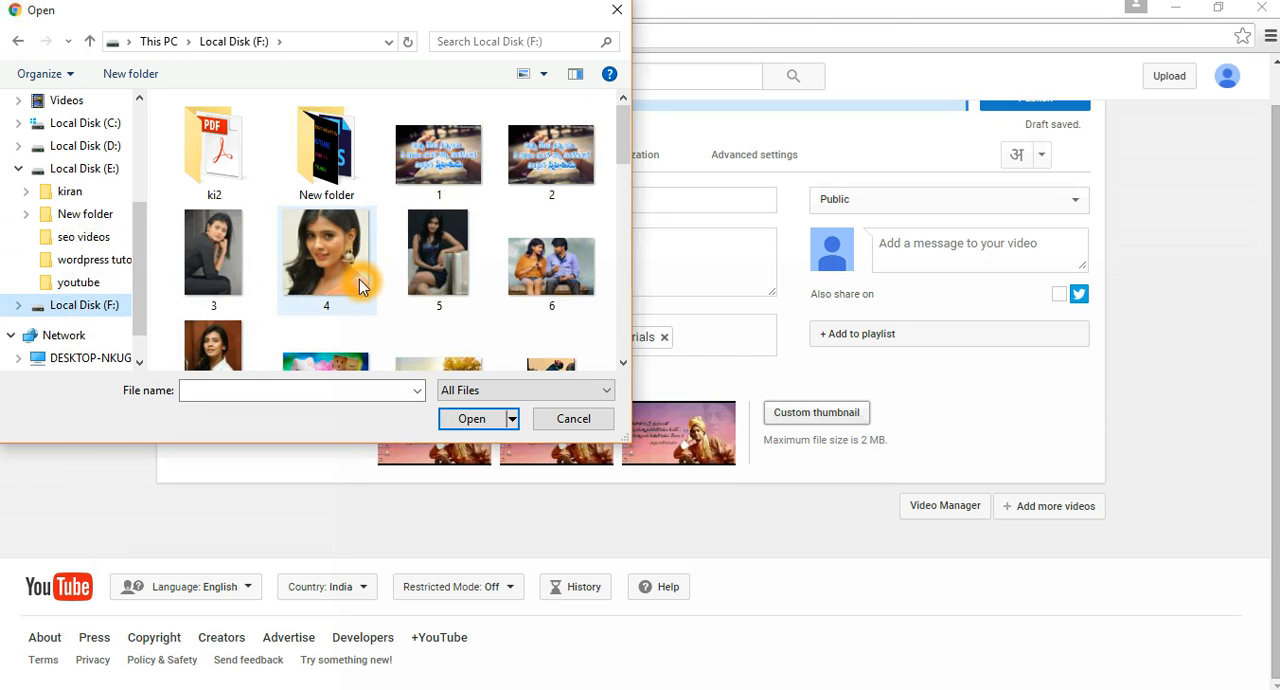
pyautogui.scroll(-3, 363, 278)
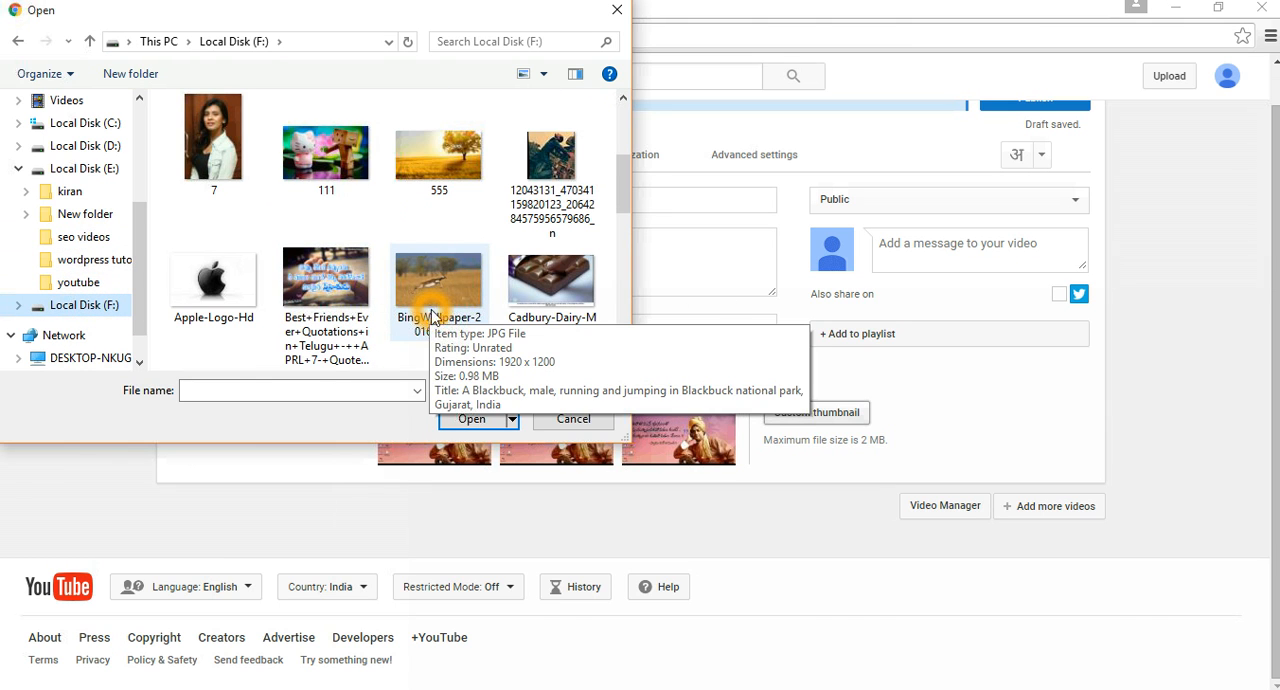
pyautogui.click(432, 314)
pyautogui.click(435, 160)
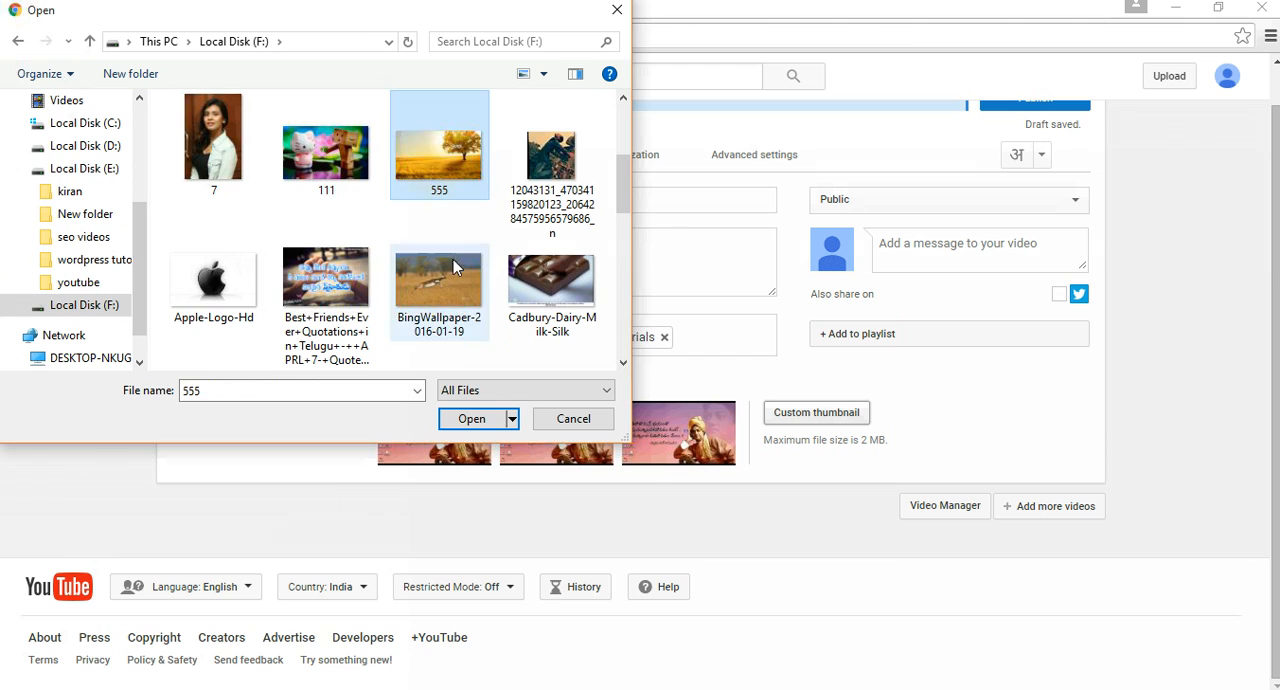
pyautogui.click(470, 418)
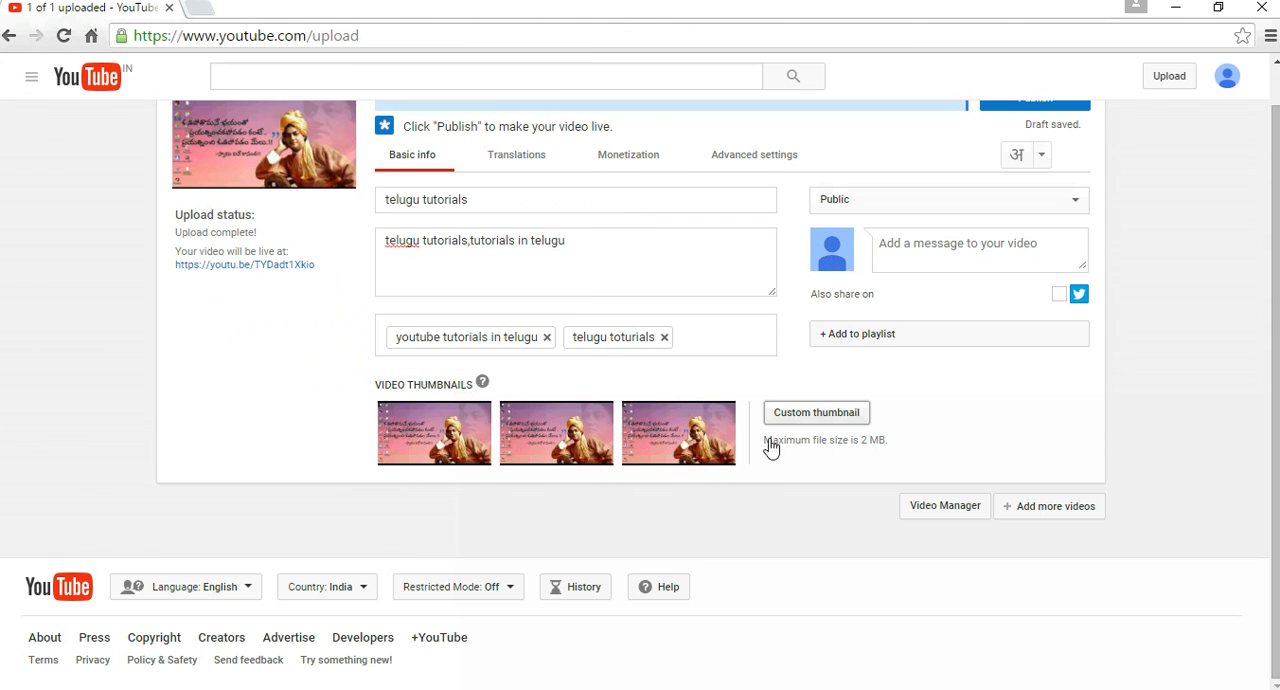
# Check the file size, image size and format requirements for custom thumbnails.
pyautogui.click(808, 420)
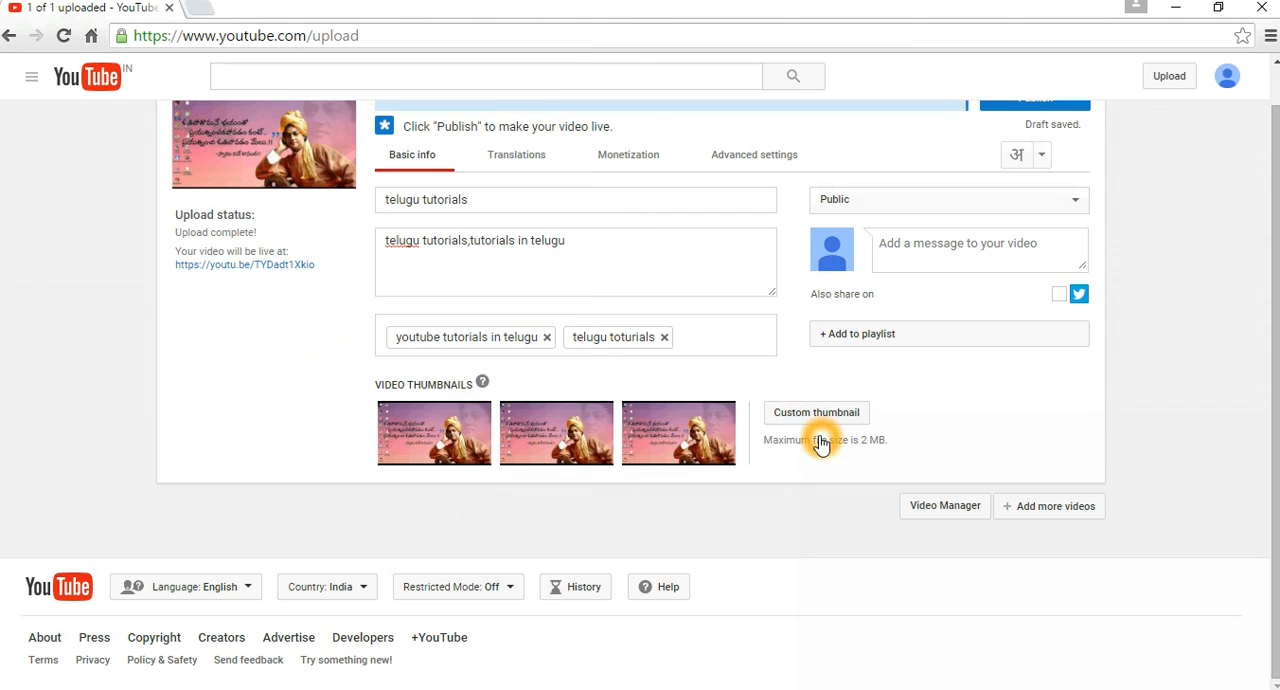
pyautogui.moveTo(822, 455)
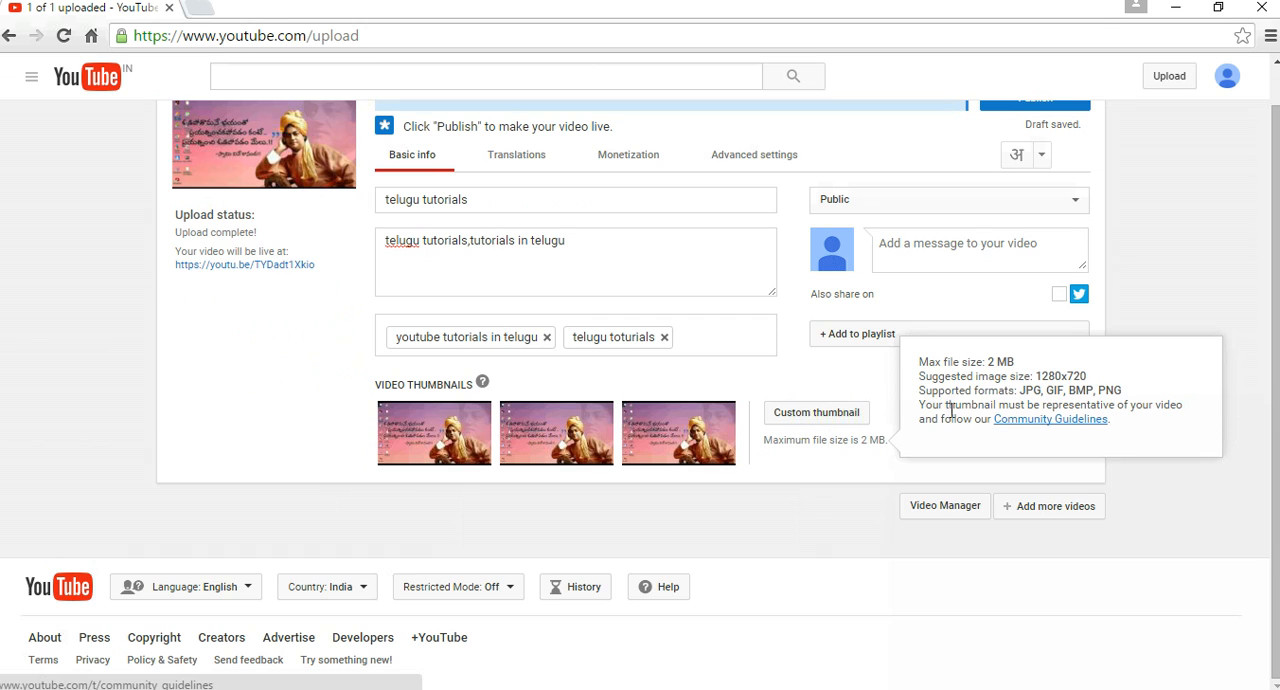
pyautogui.click(1036, 428)
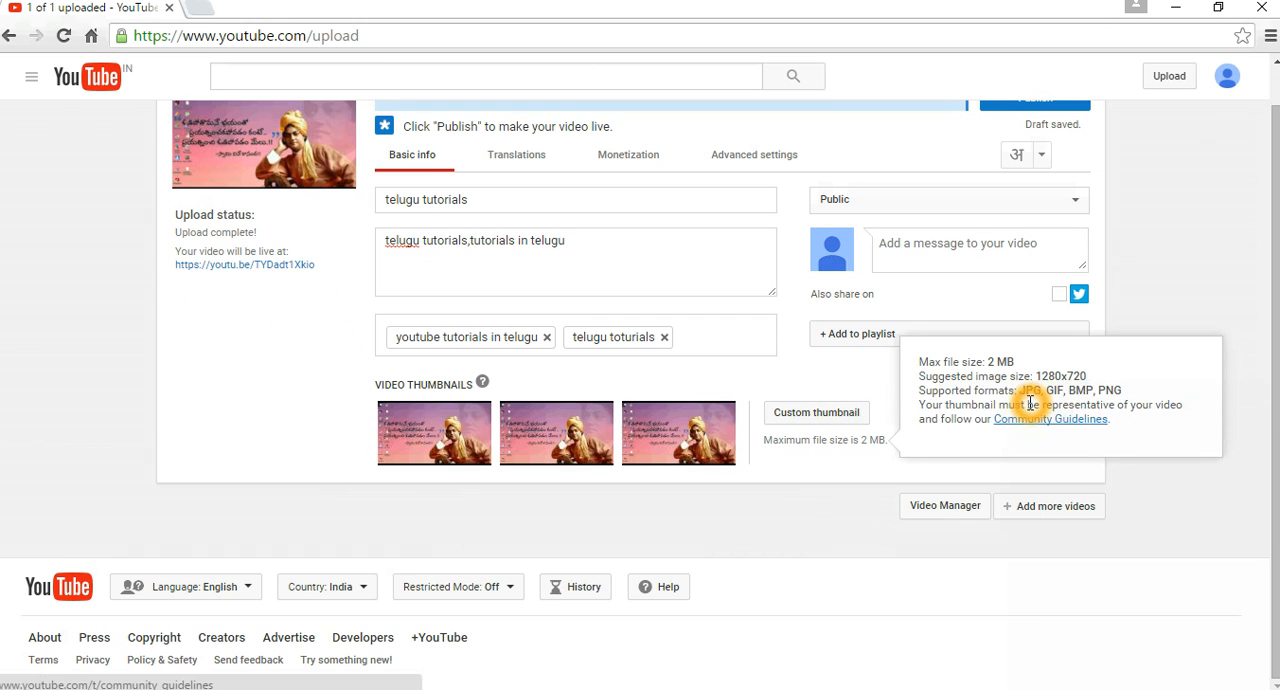
pyautogui.click(806, 415)
pyautogui.click(809, 477)
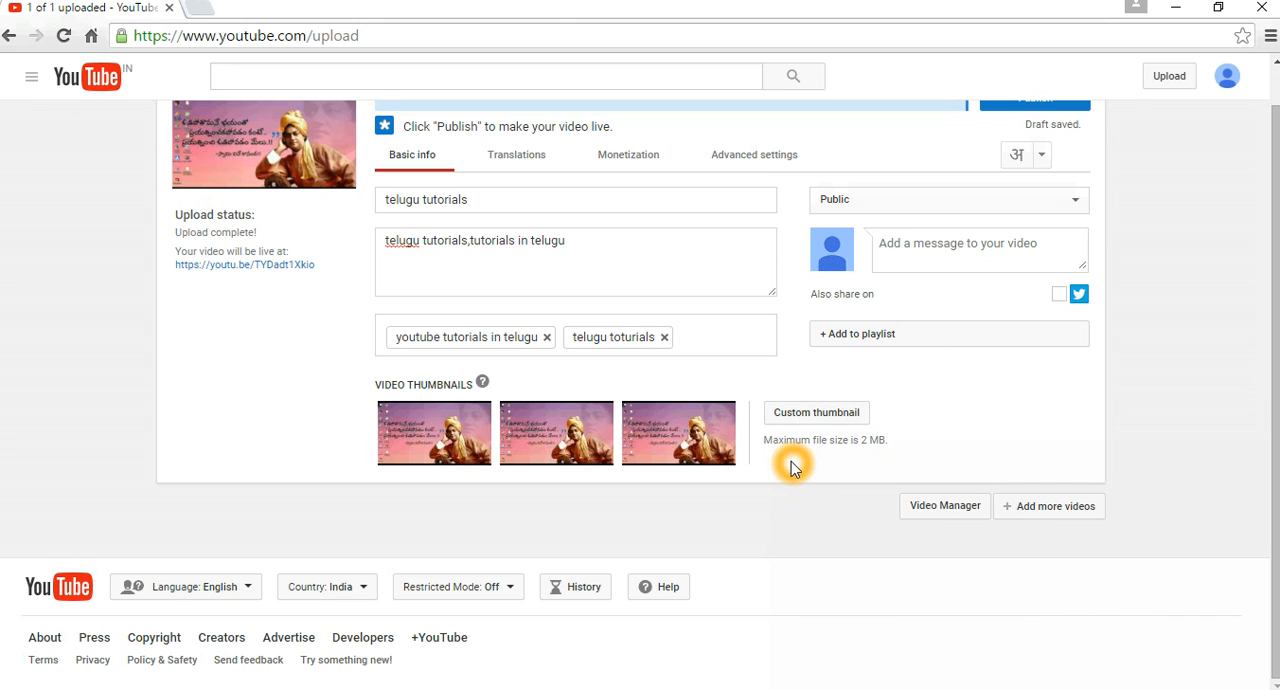
pyautogui.click(868, 450)
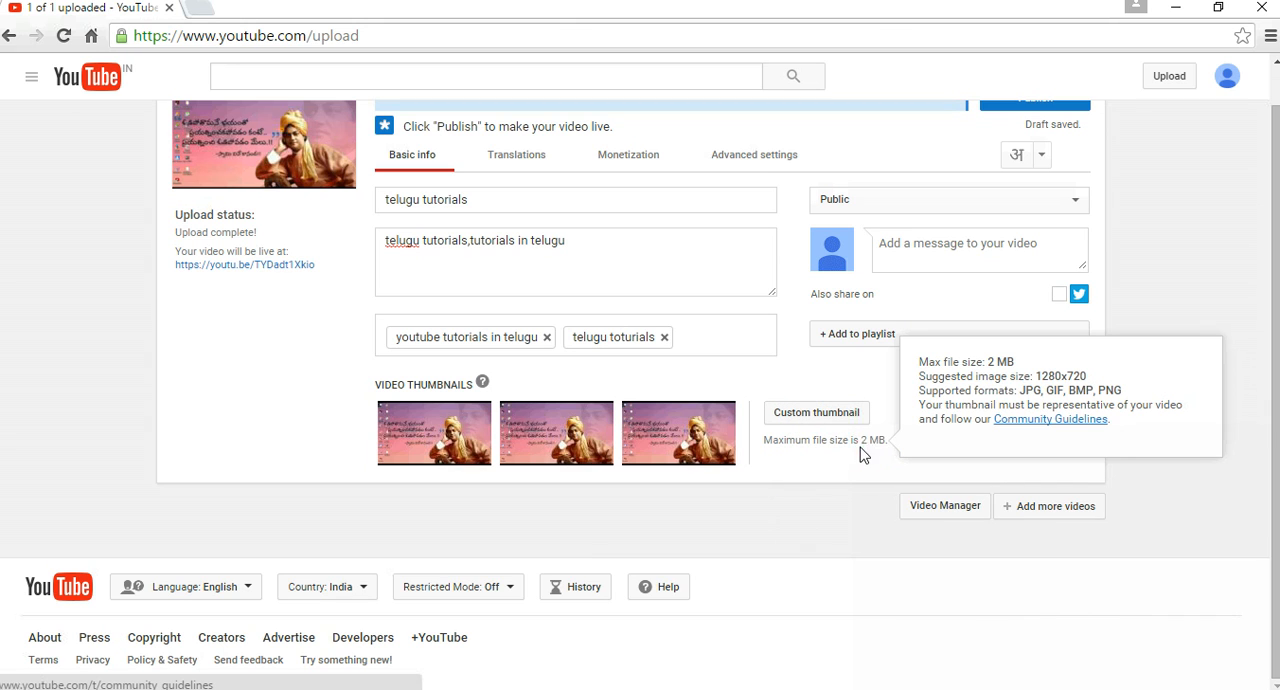
# Upload the image KK tutorials from Local Disk (F:) as the video's custom thumbnail.
pyautogui.click(815, 414)
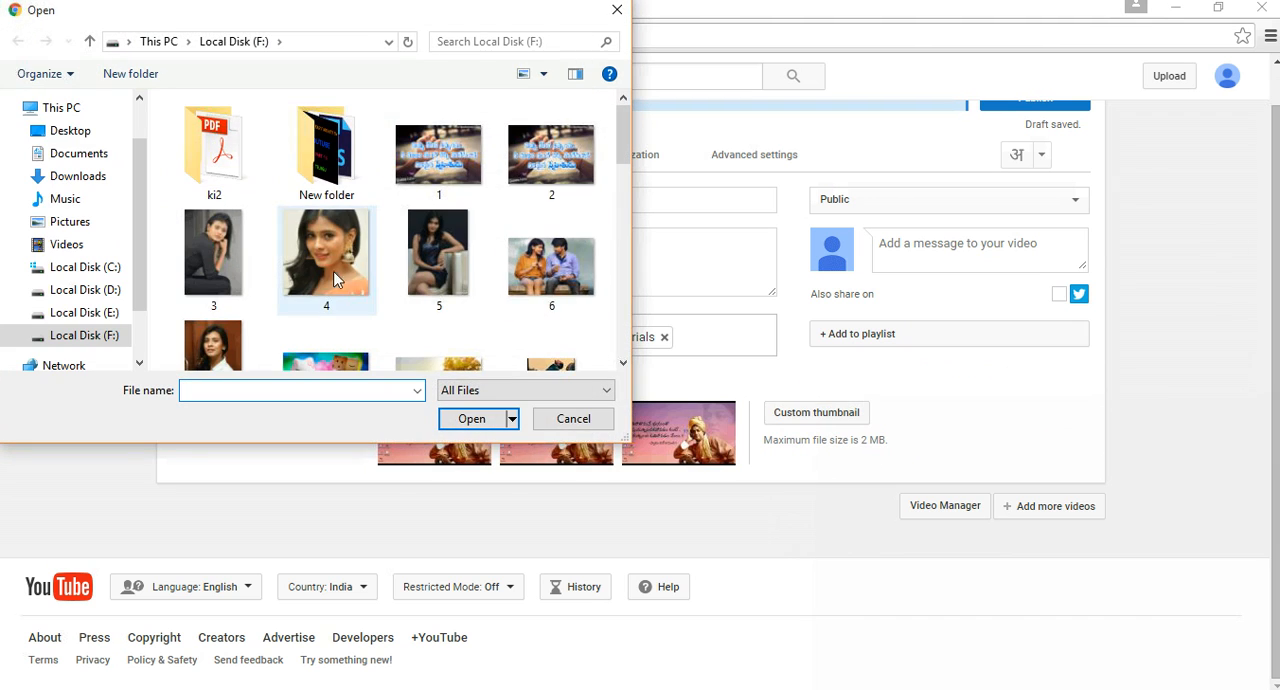
pyautogui.scroll(-2, 347, 264)
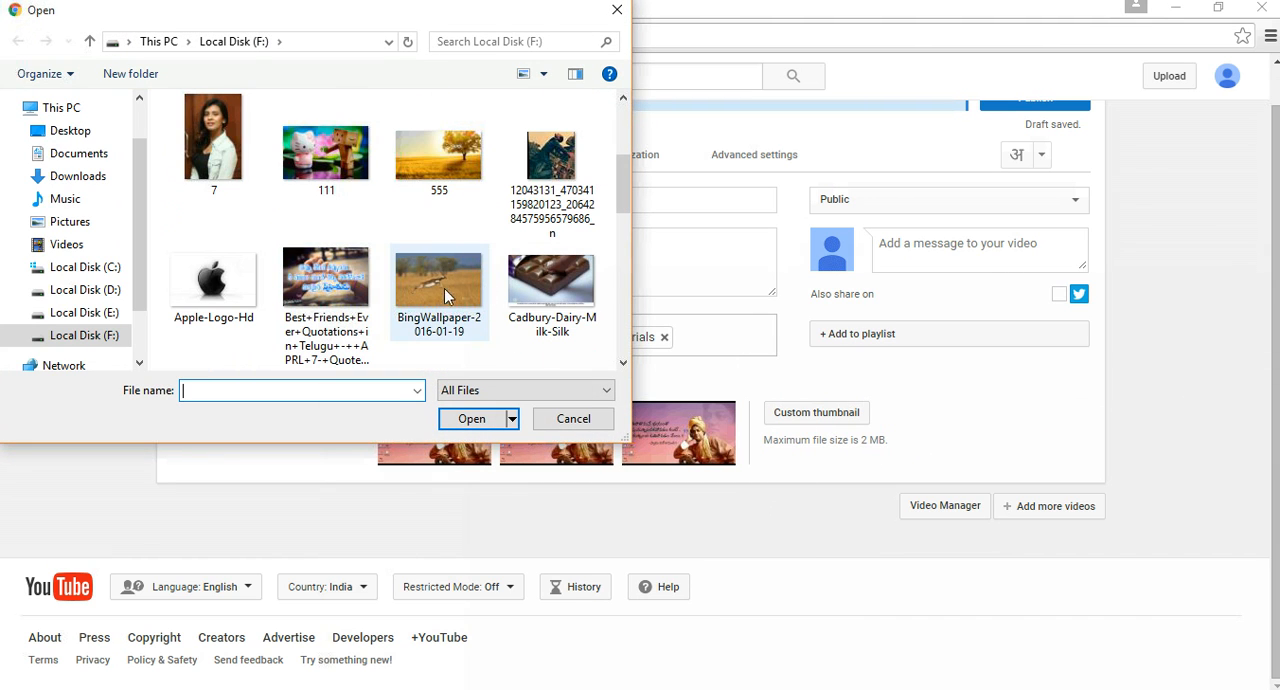
pyautogui.scroll(-1, 345, 290)
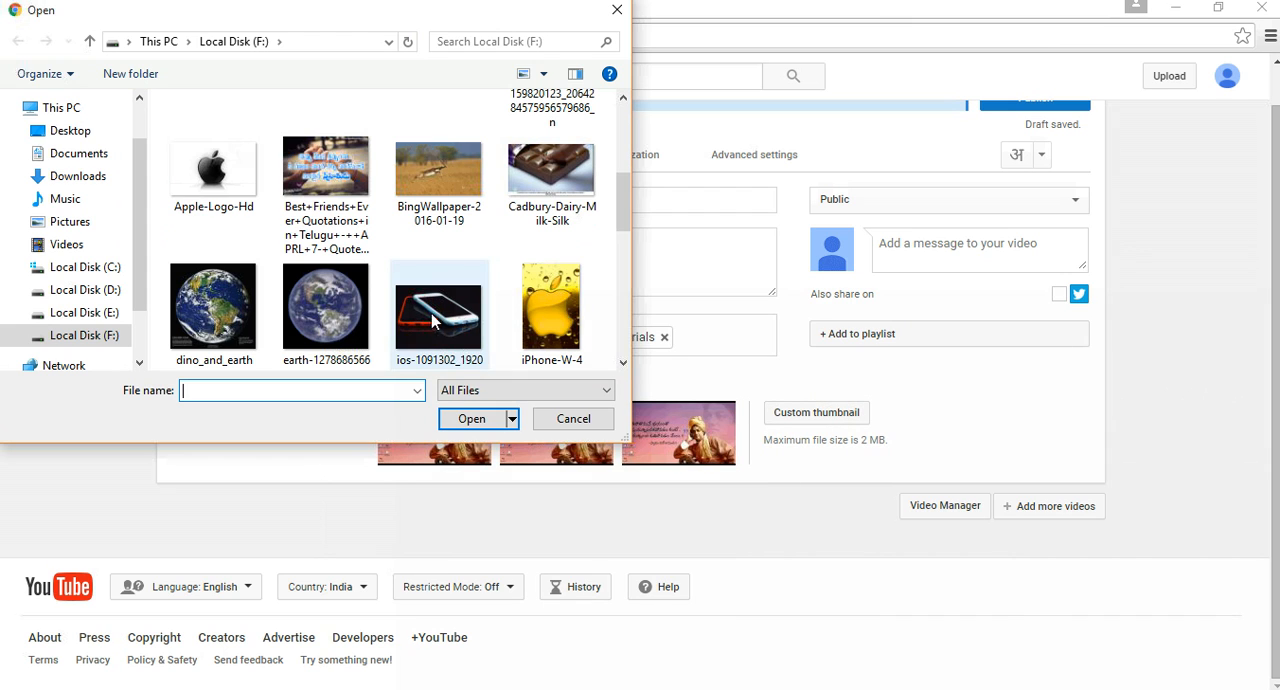
pyautogui.scroll(-2, 500, 335)
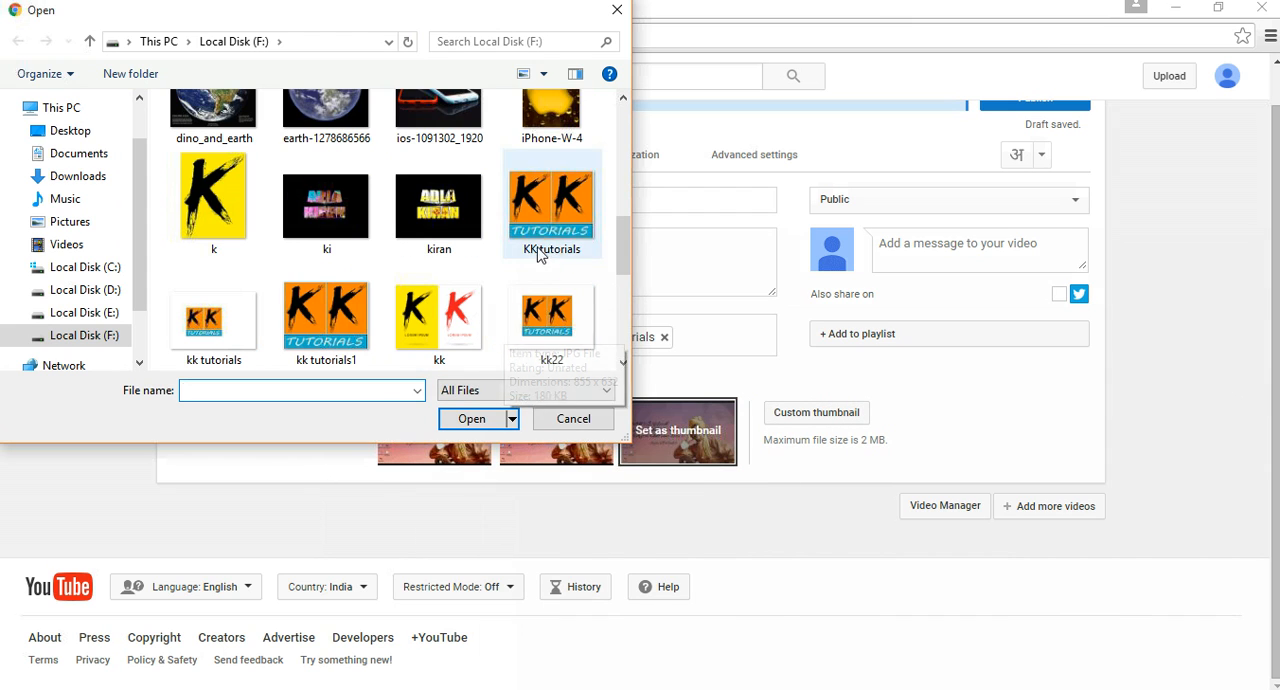
pyautogui.click(535, 215)
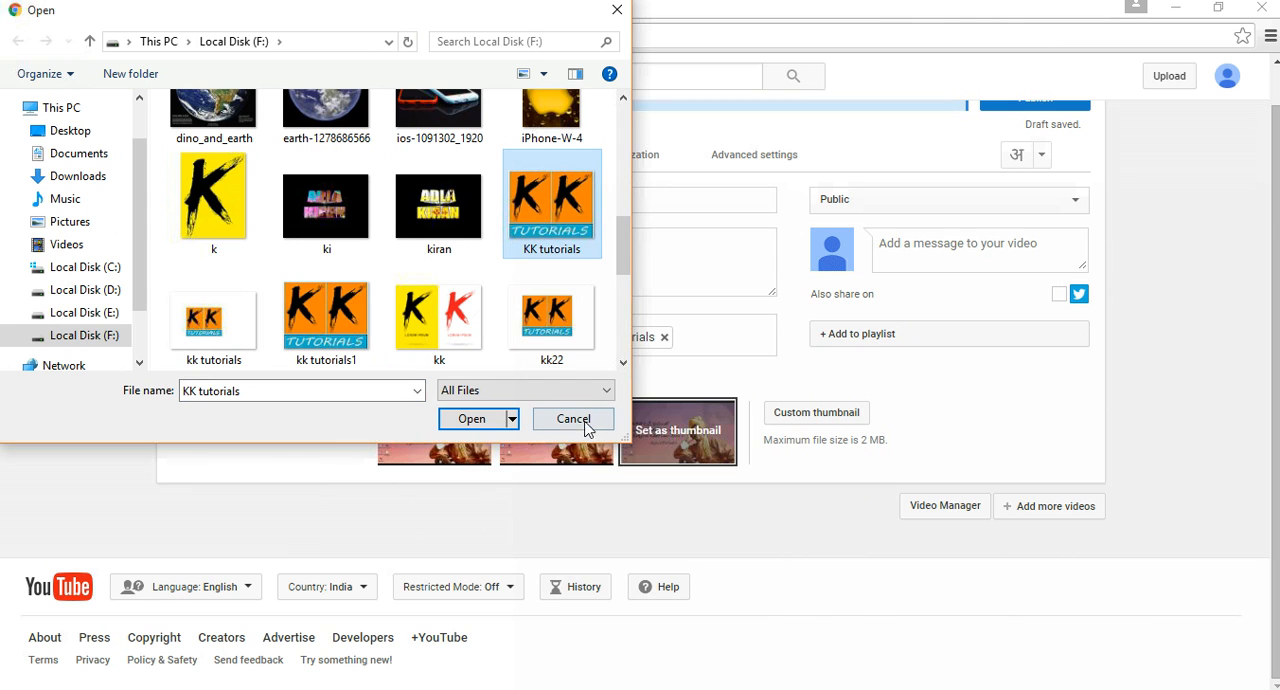
pyautogui.click(480, 419)
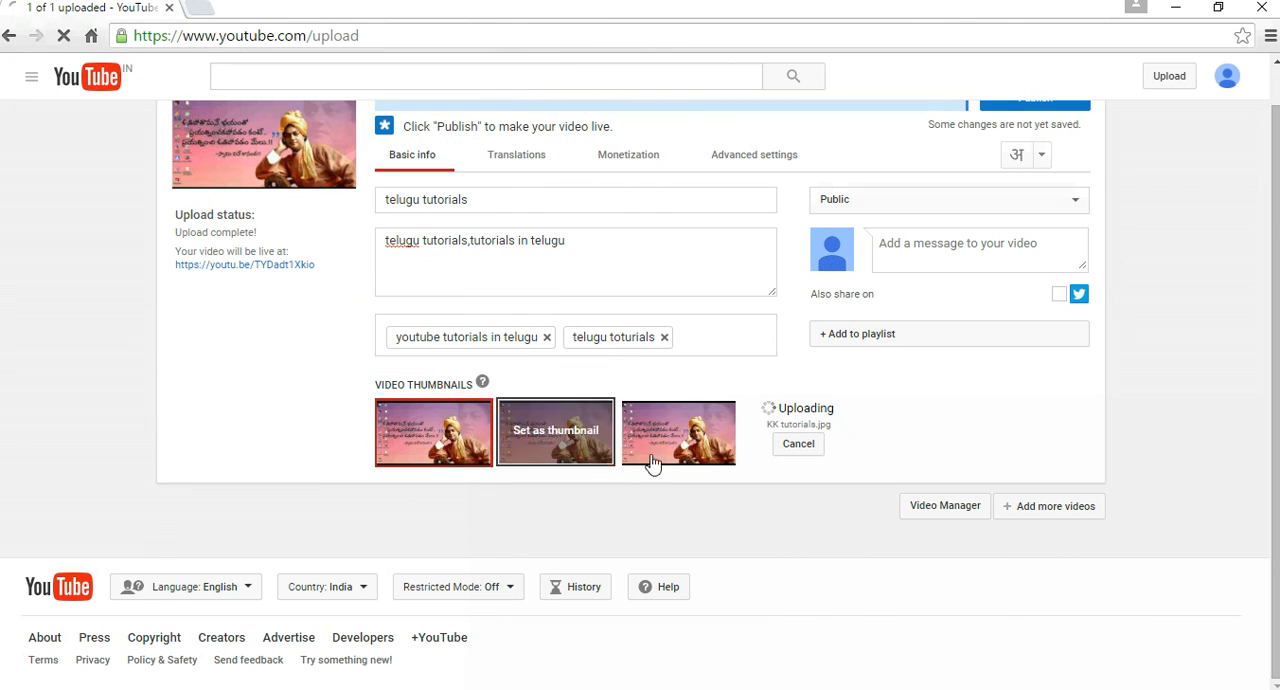
pyautogui.click(808, 444)
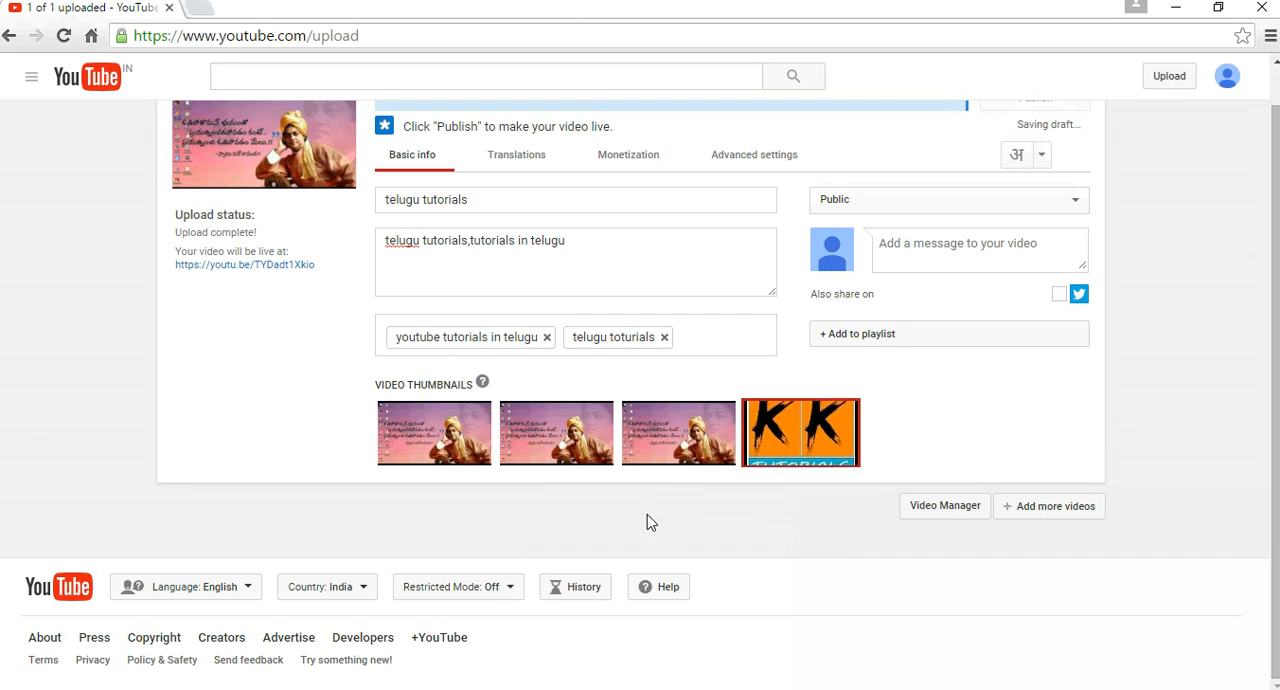
pyautogui.click(607, 492)
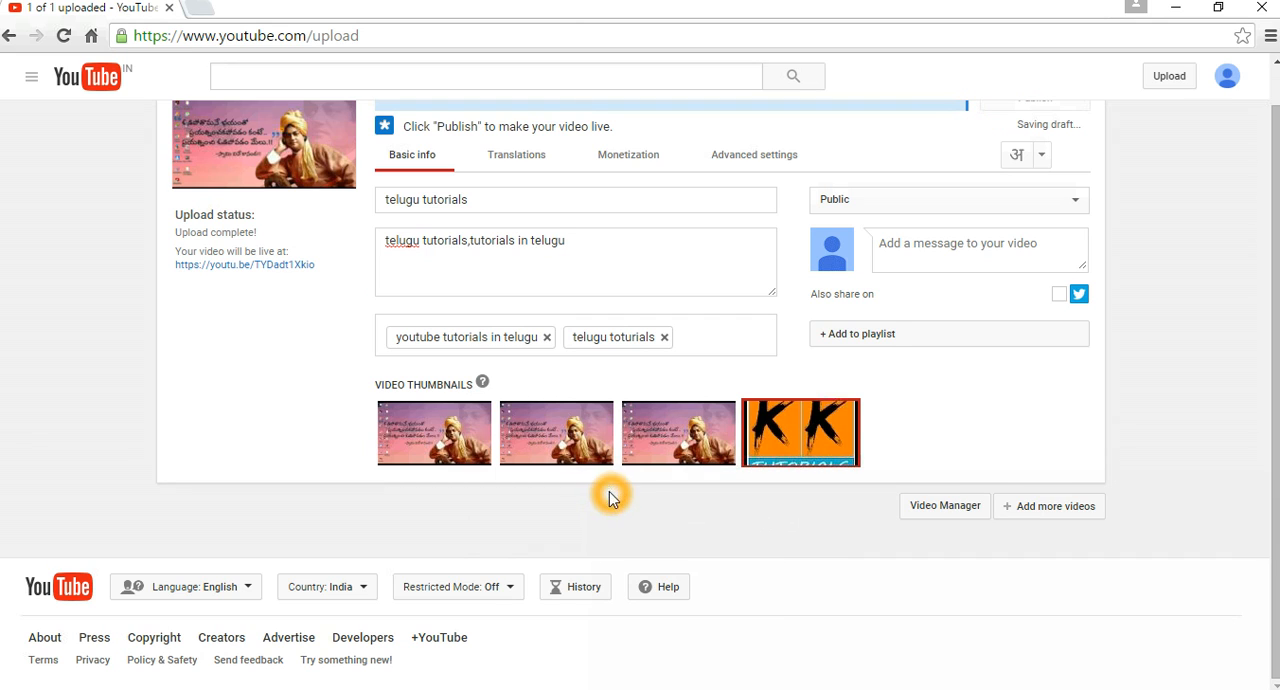
pyautogui.click(675, 533)
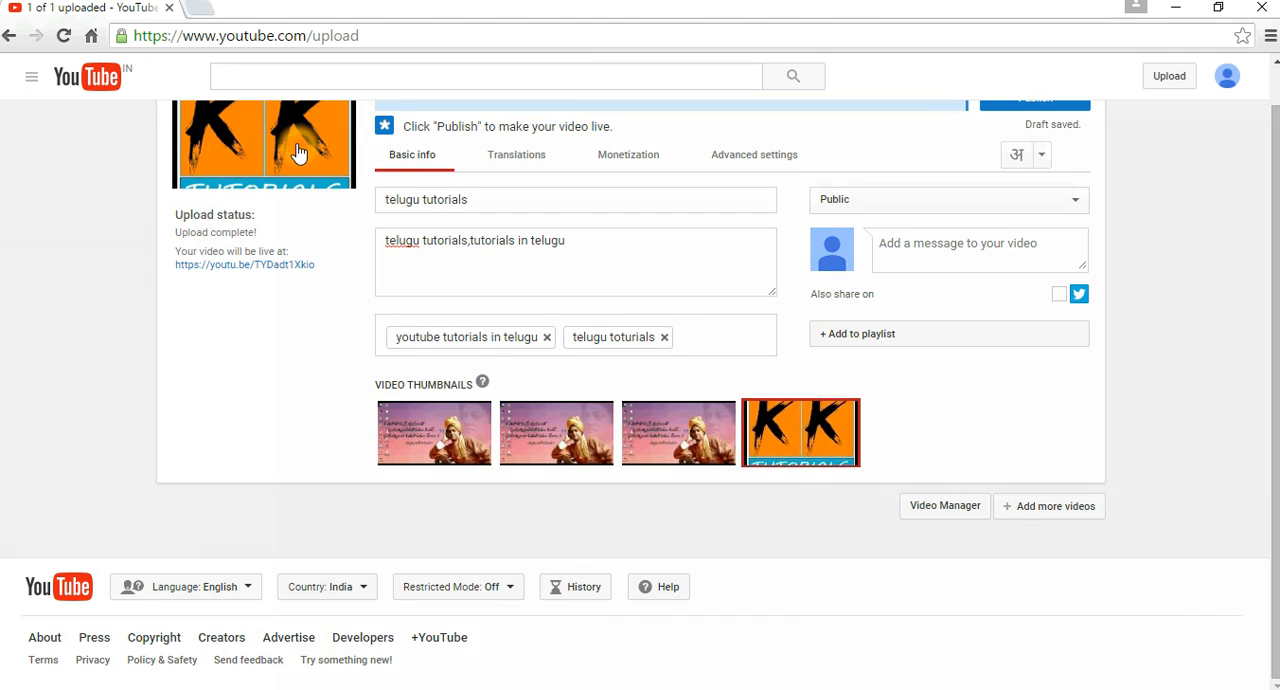
# Publish the "telugu tutorials" video with Public visibility.
pyautogui.scroll(1, 290, 150)
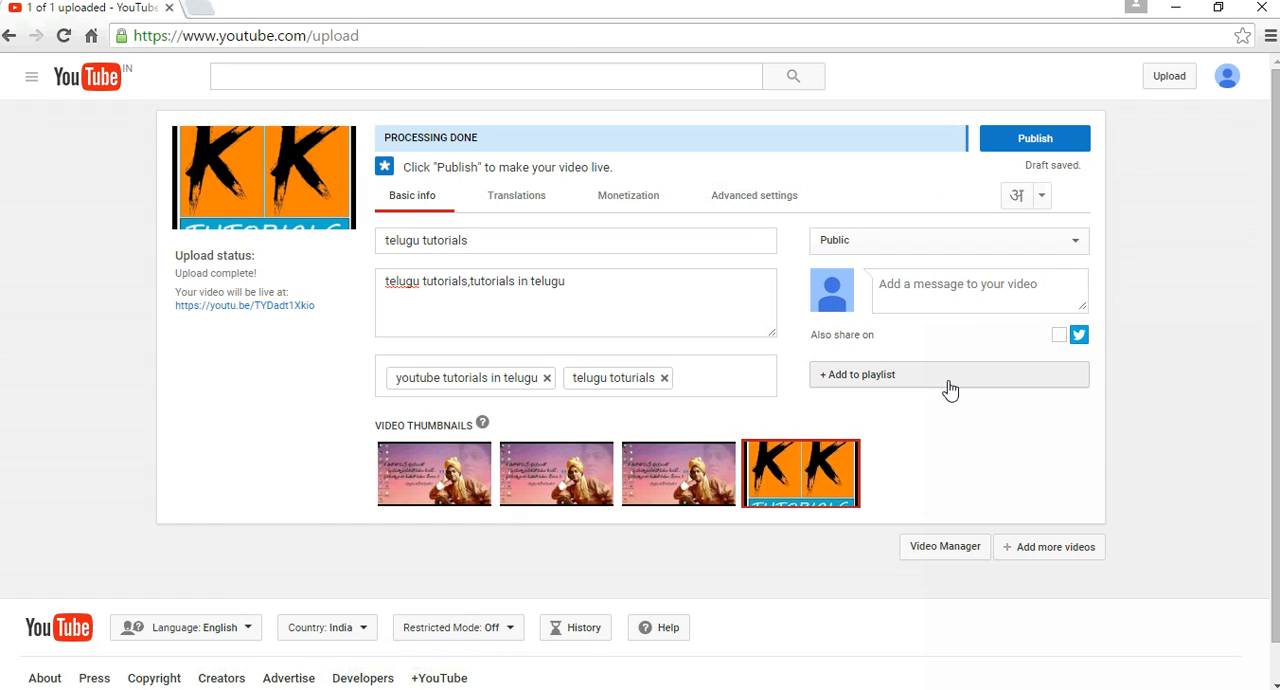
pyautogui.click(1057, 338)
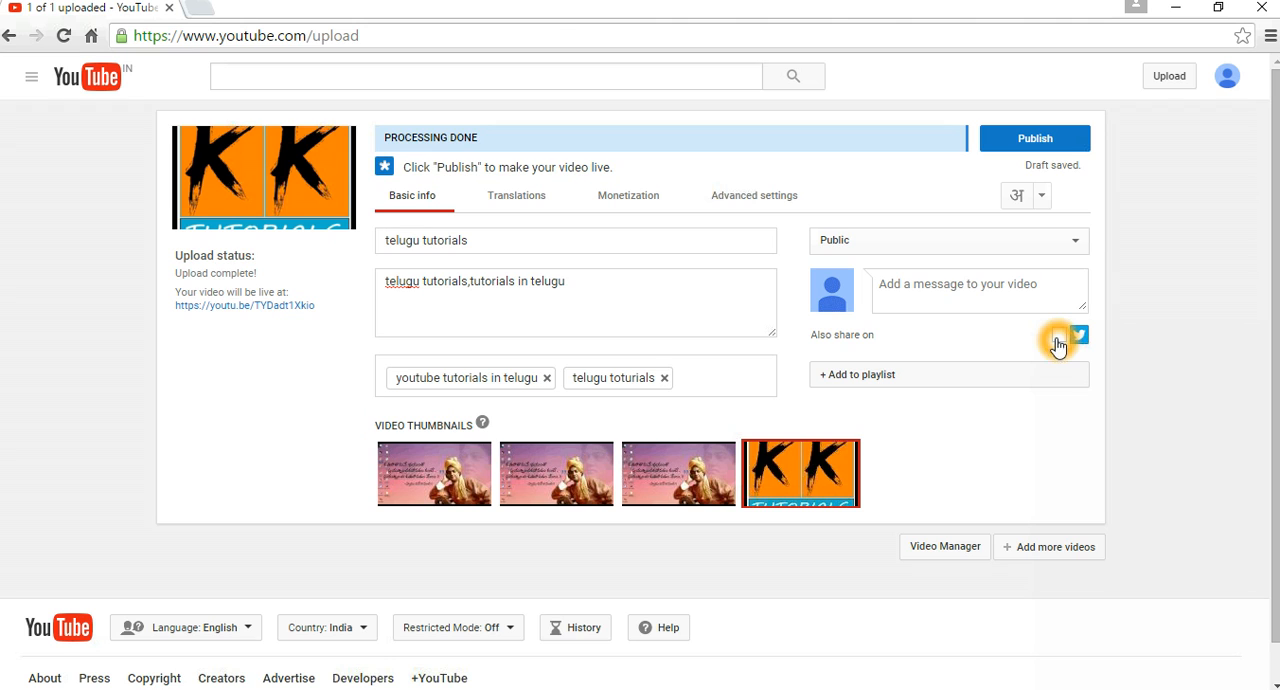
pyautogui.click(1035, 148)
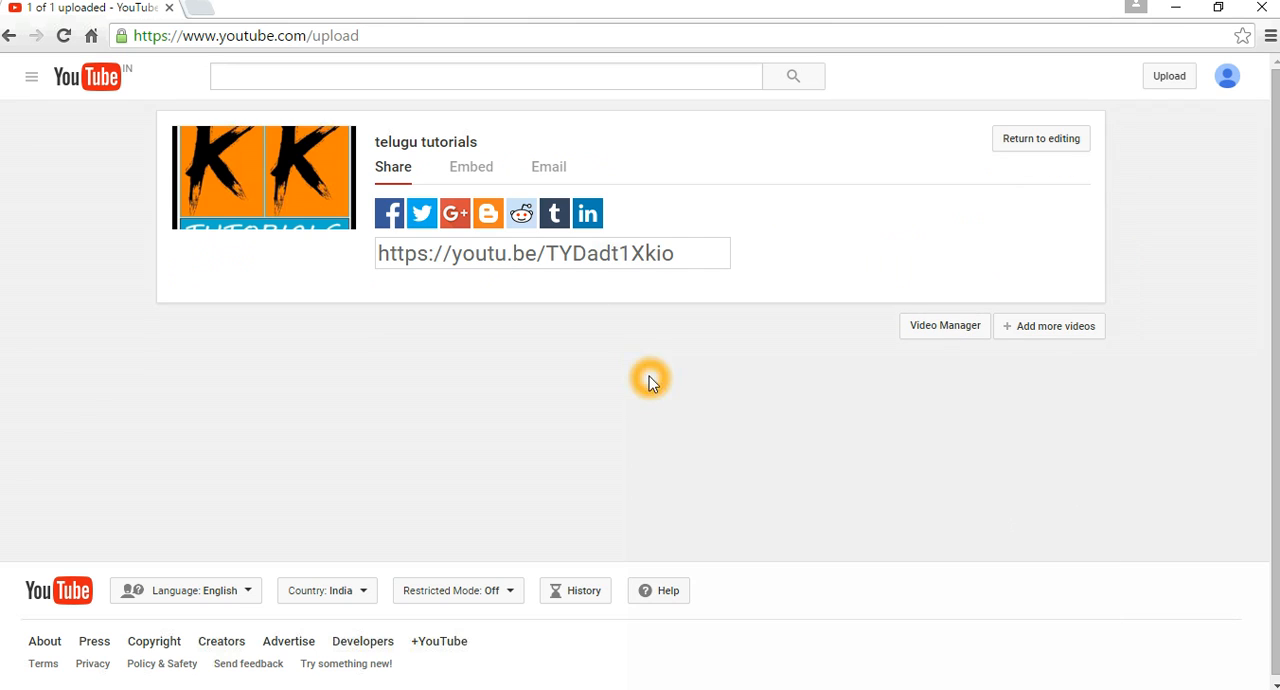
# Monetize the published video through the channel's monetization settings, with overlay in-video ads, skippable video ads and sponsored cards.
pyautogui.click(952, 330)
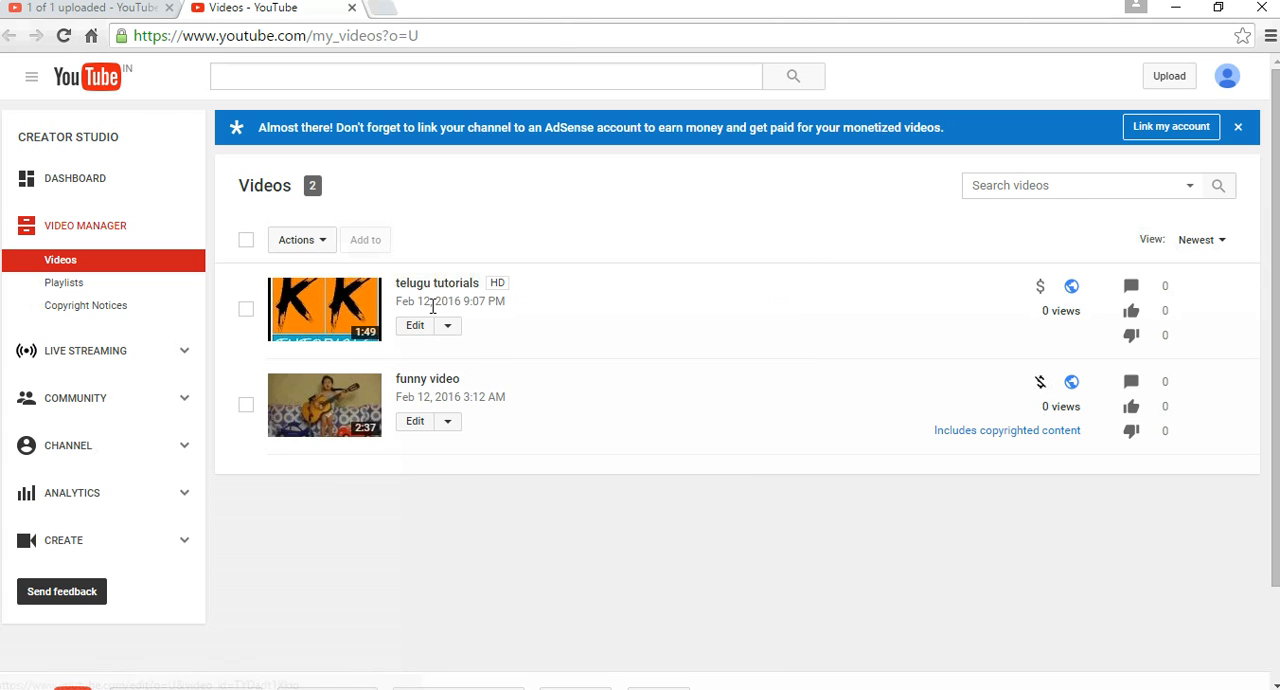
pyautogui.click(1040, 291)
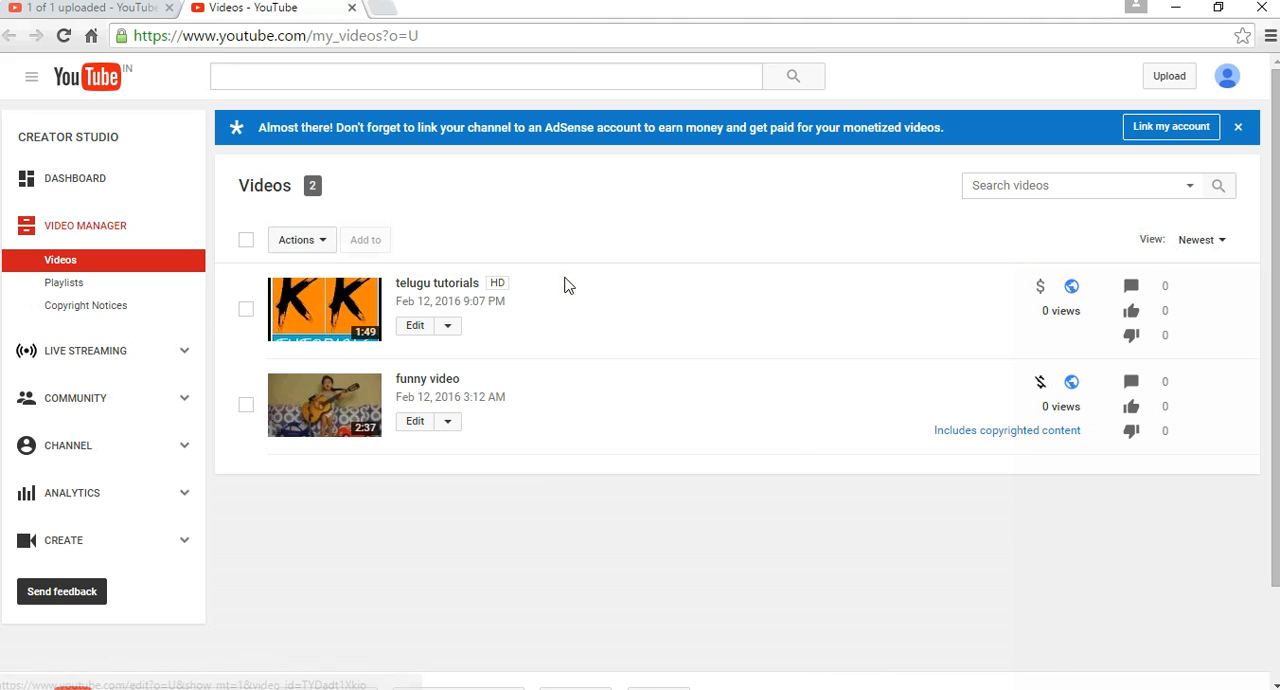
pyautogui.click(87, 455)
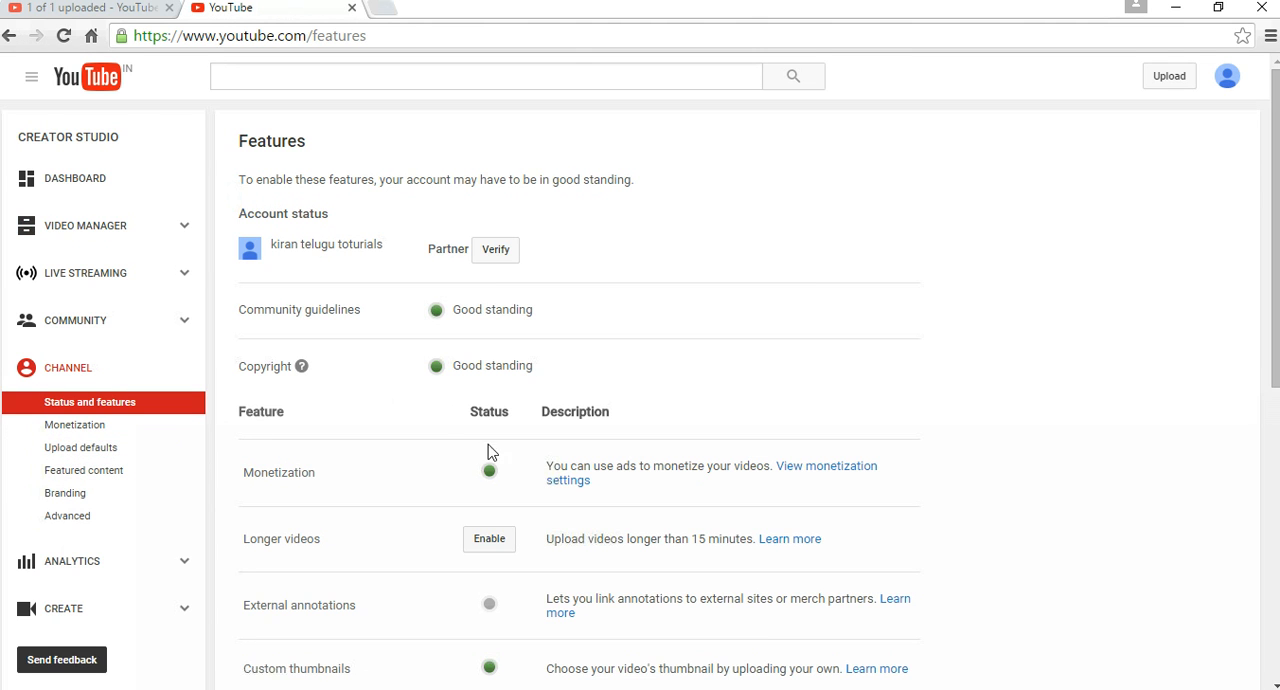
pyautogui.click(489, 471)
pyautogui.click(86, 428)
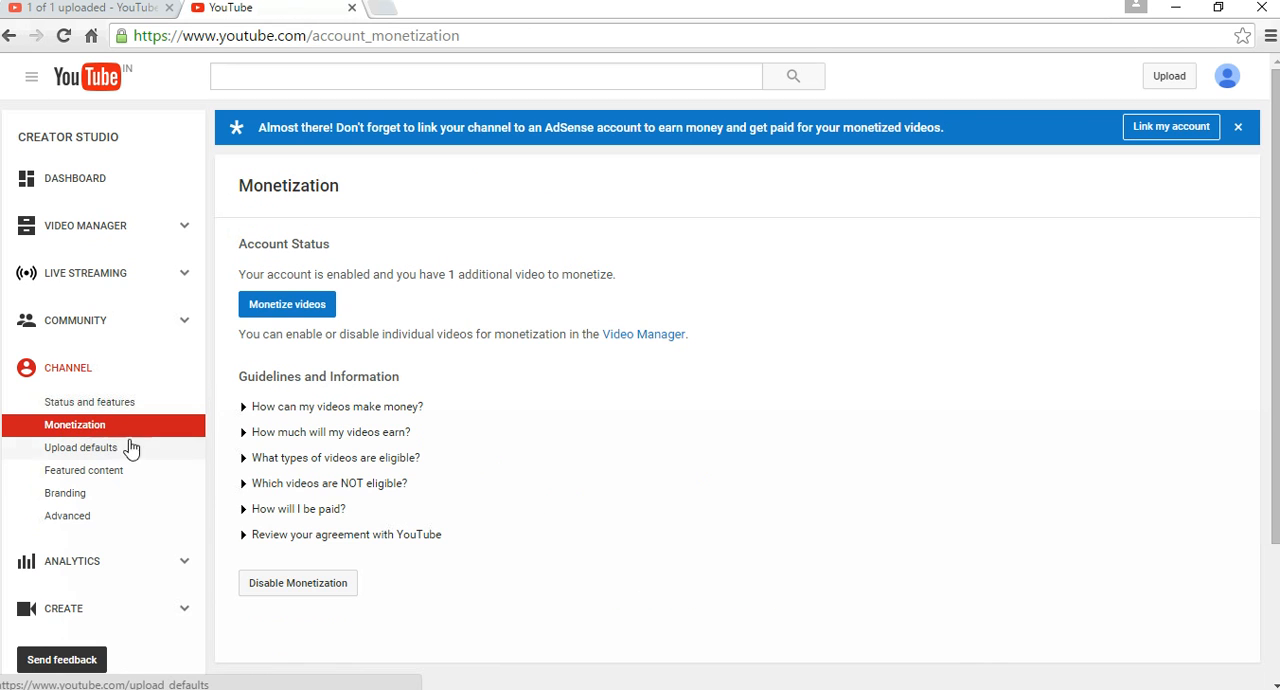
pyautogui.click(299, 313)
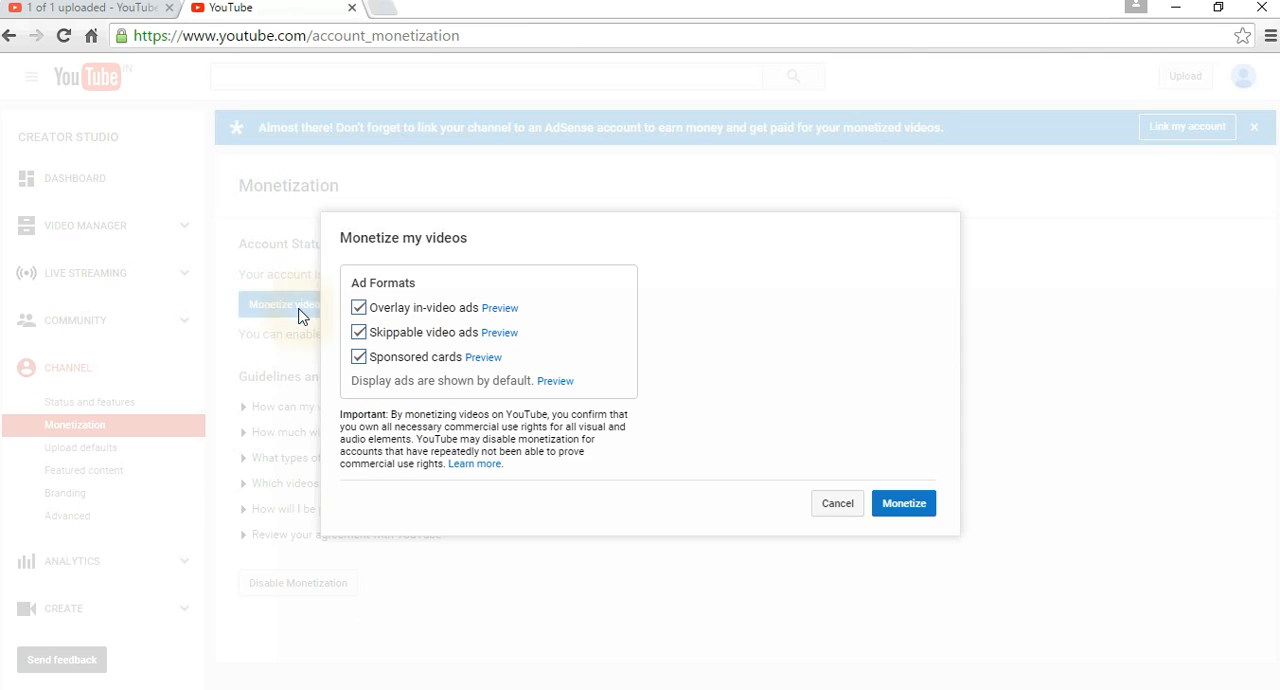
pyautogui.click(904, 506)
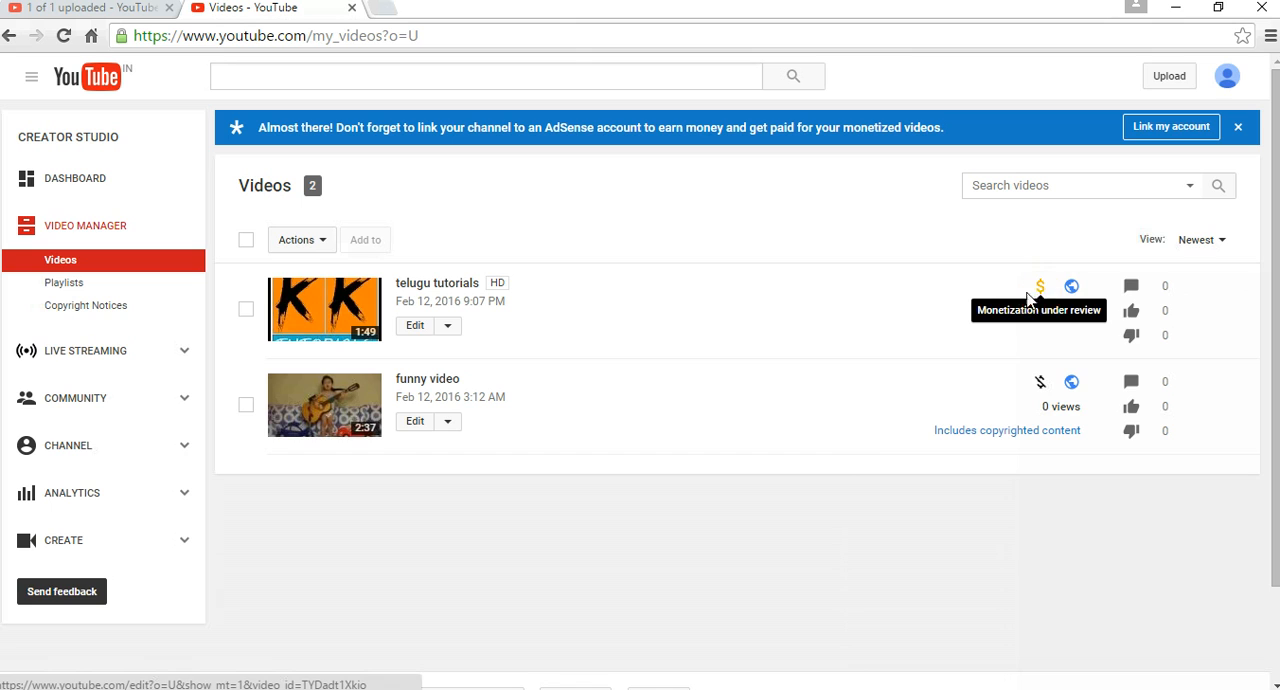
# Play the "telugu tutorials" video, then return to the video list and reload it to check the monetization status.
pyautogui.click(333, 313)
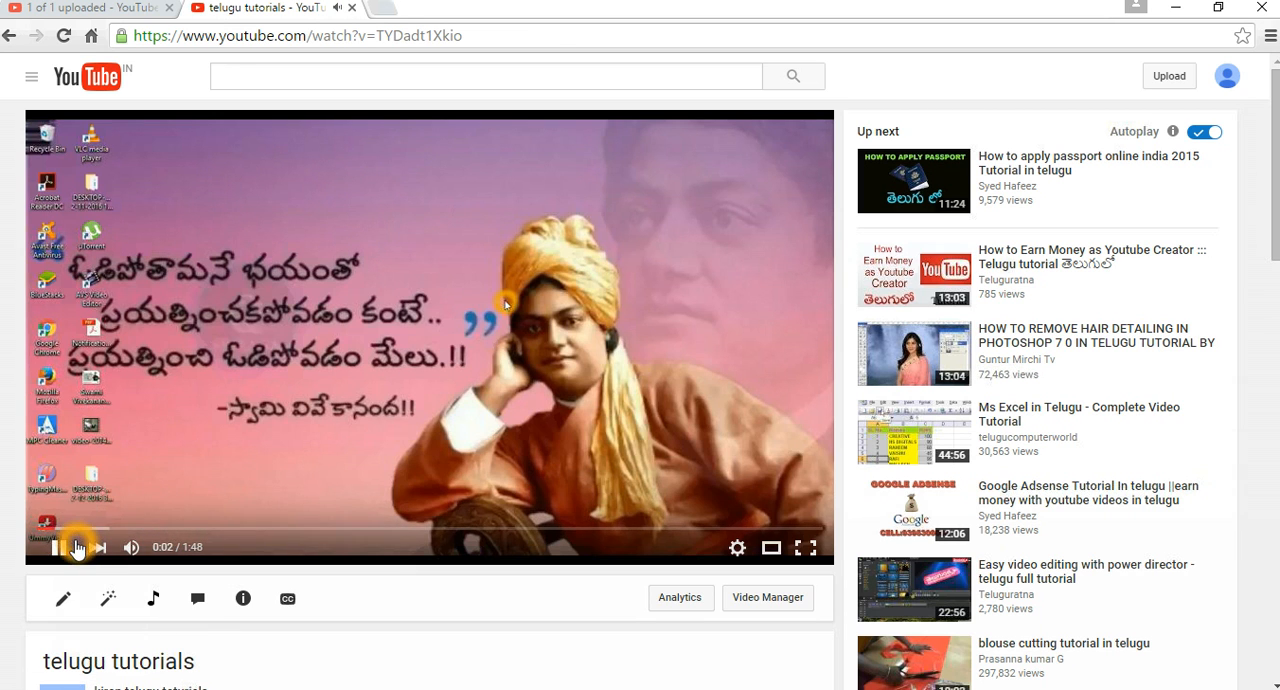
pyautogui.click(8, 40)
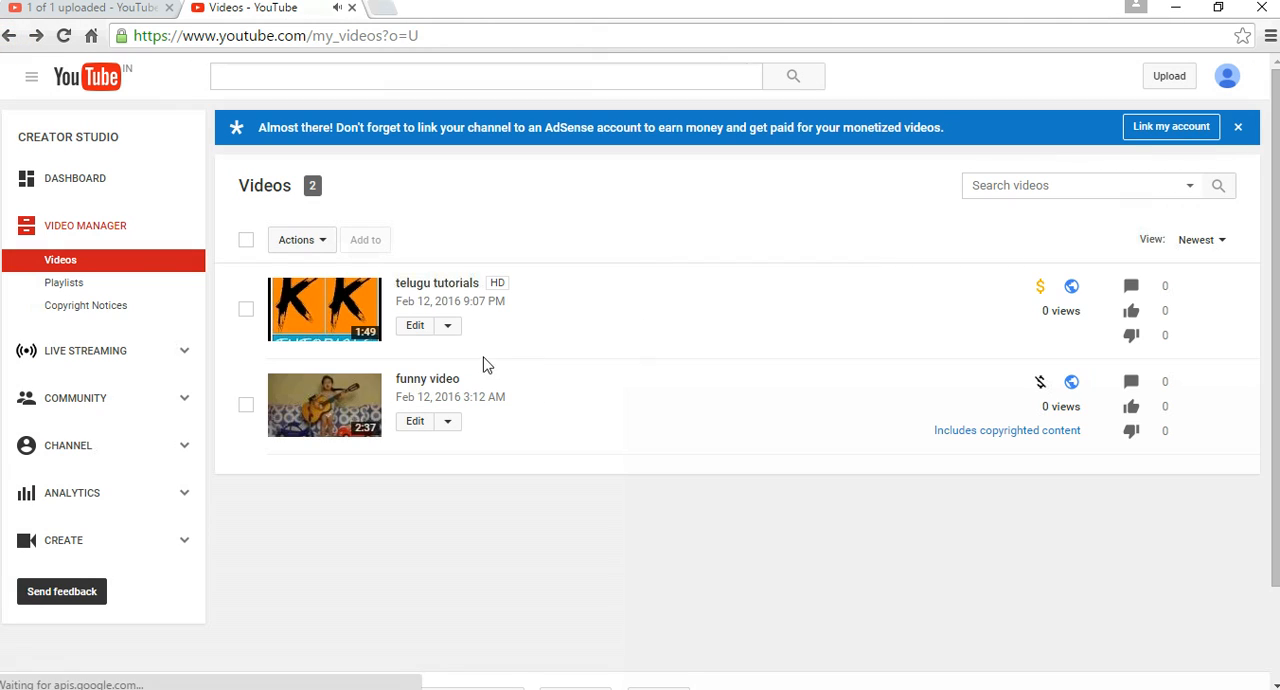
pyautogui.click(62, 38)
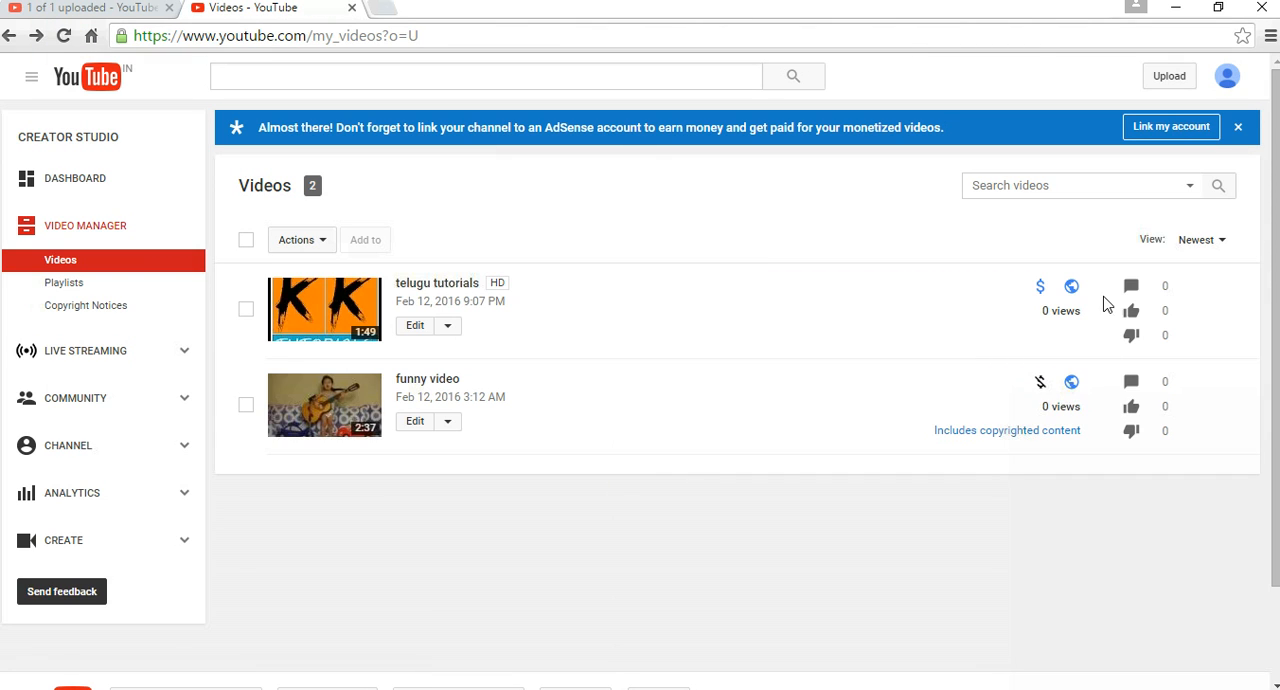
# Open the channel dashboard and review its analytics, including watch time and estimated partner revenue.
pyautogui.click(80, 179)
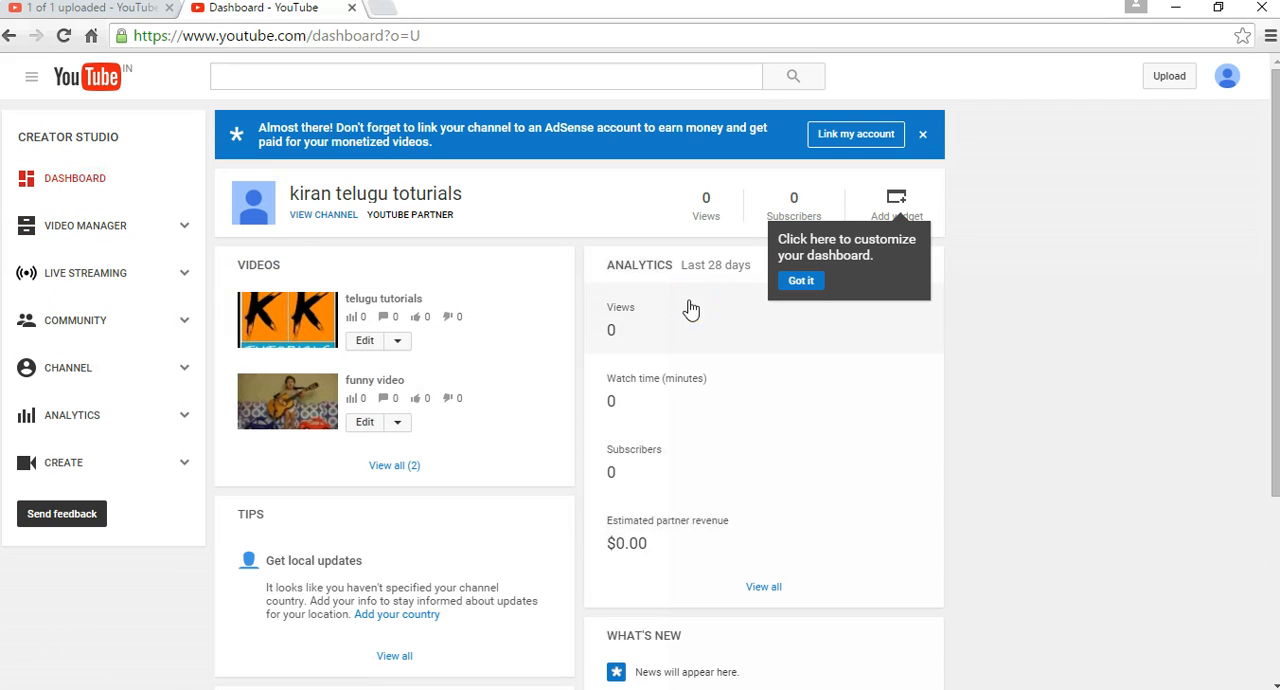
pyautogui.click(630, 388)
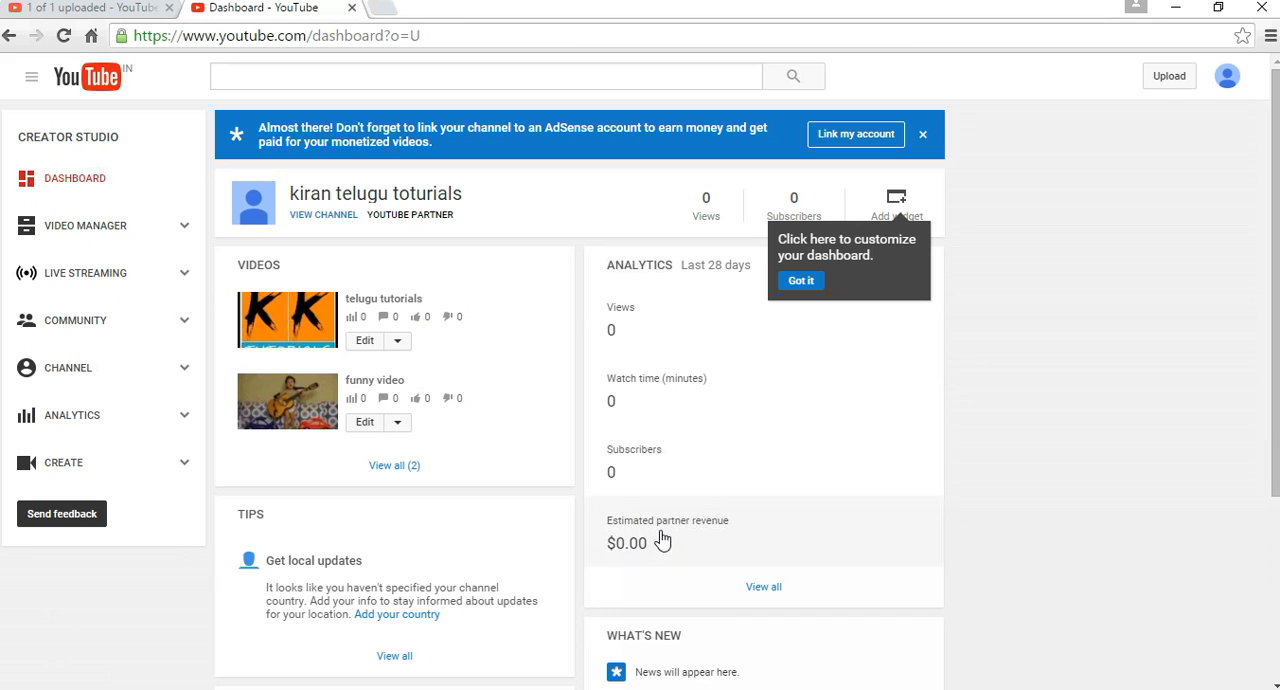
pyautogui.scroll(-1, 680, 530)
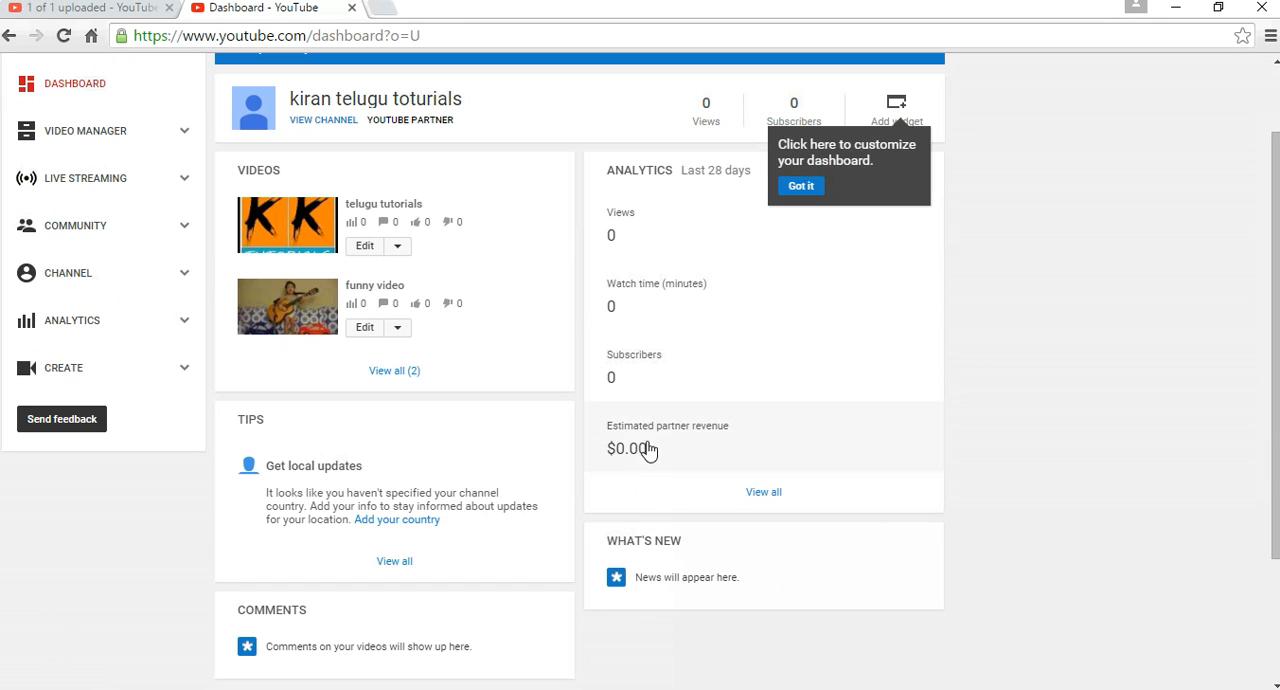